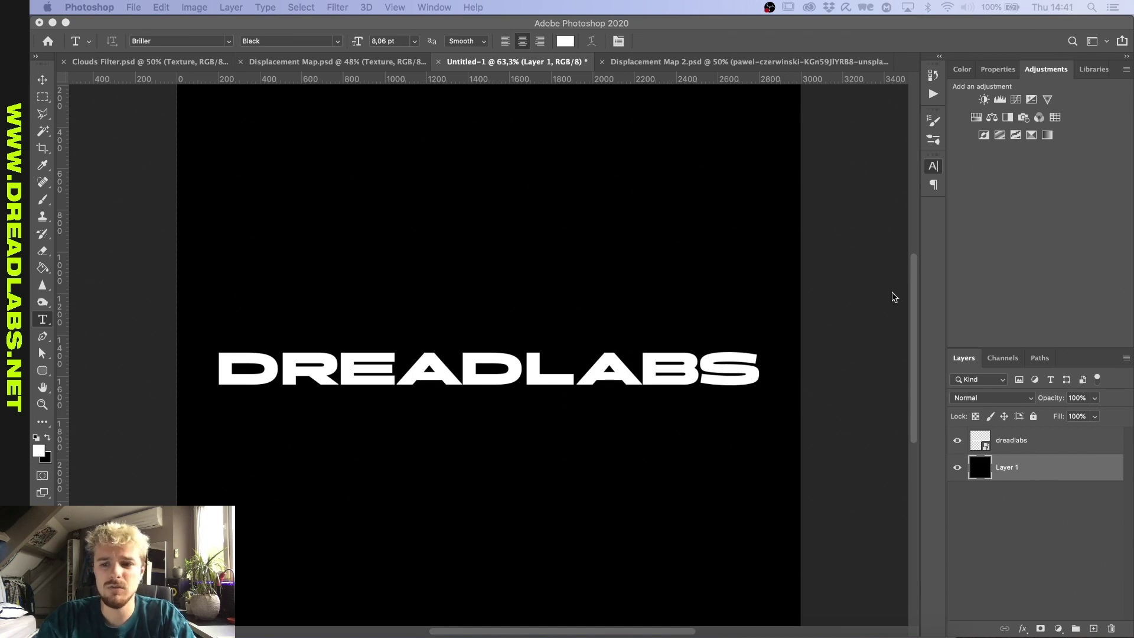
Select the dreadlabs layer with the Move tool and switch to the Displacement Map.psd document
{"action": "left_click", "coordinate": [1048, 465]}
{"action": "left_click", "coordinate": [1063, 443]}
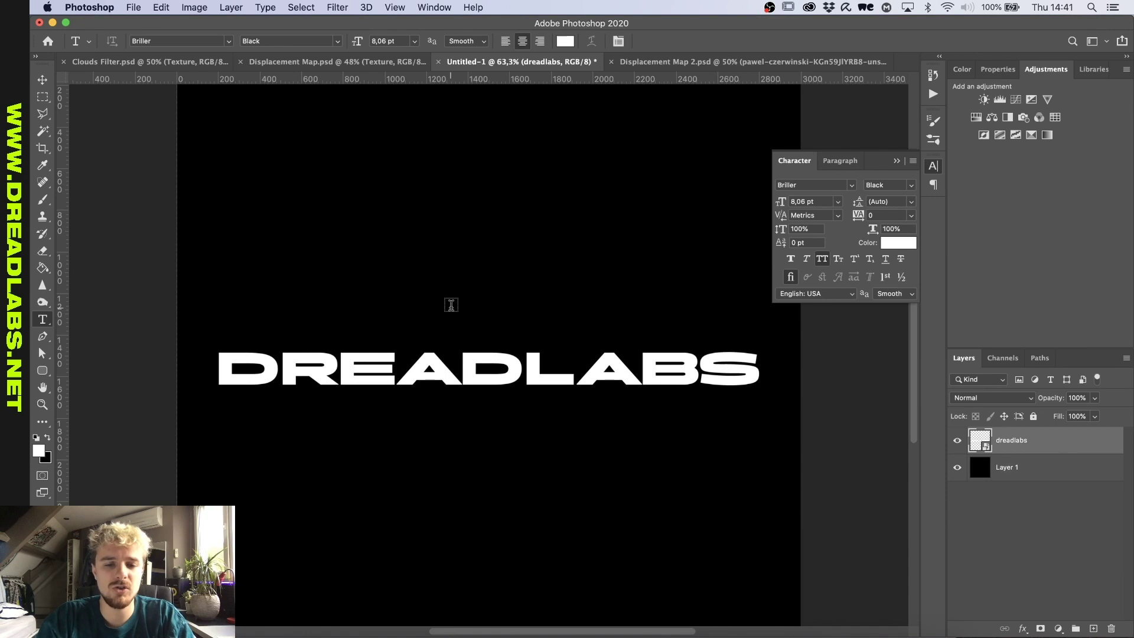
{"action": "key", "text": "v"}
{"action": "key", "text": "ctrl+shift+Tab"}
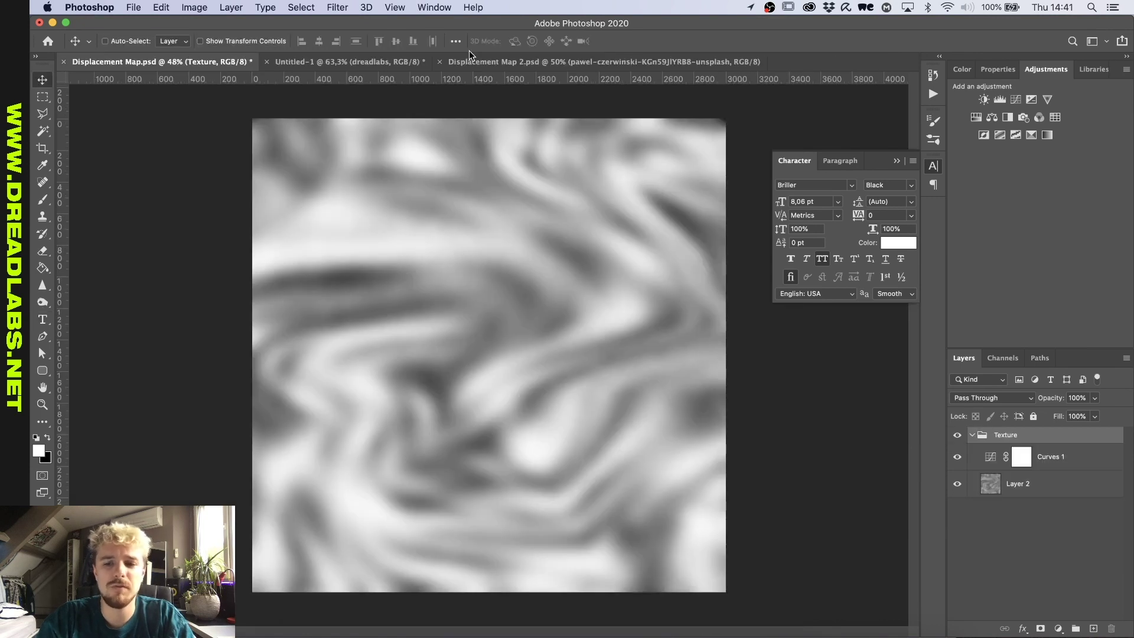
Fill the empty layer with rendered Clouds and swirl them with Liquify
{"action": "left_click", "coordinate": [635, 366]}
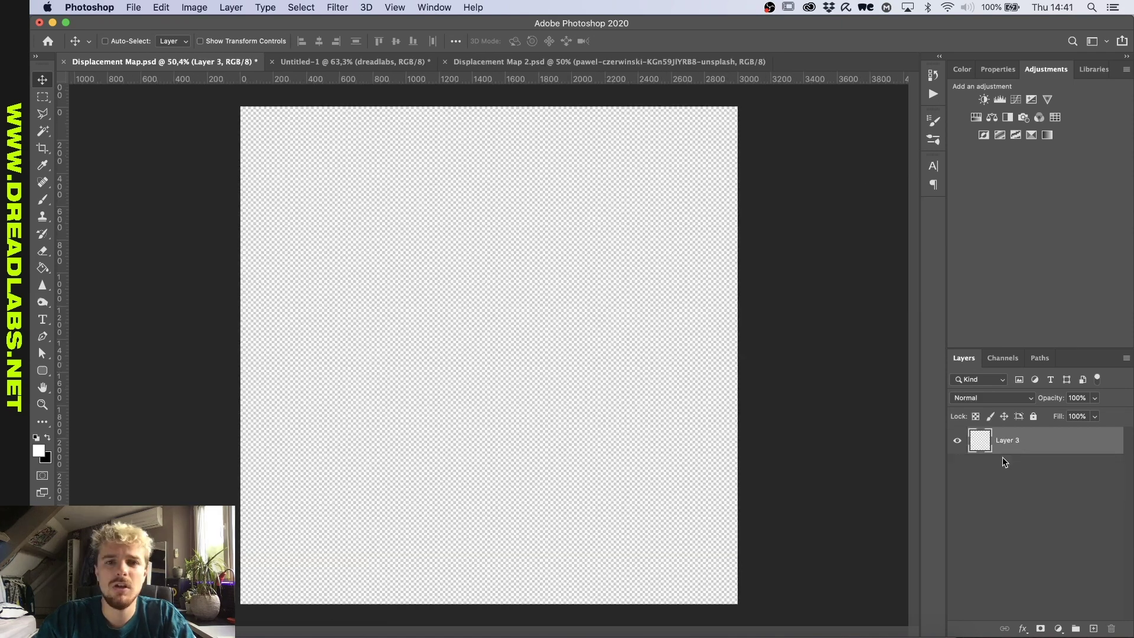
{"action": "left_click", "coordinate": [337, 7]}
{"action": "mouse_move", "coordinate": [502, 227]}
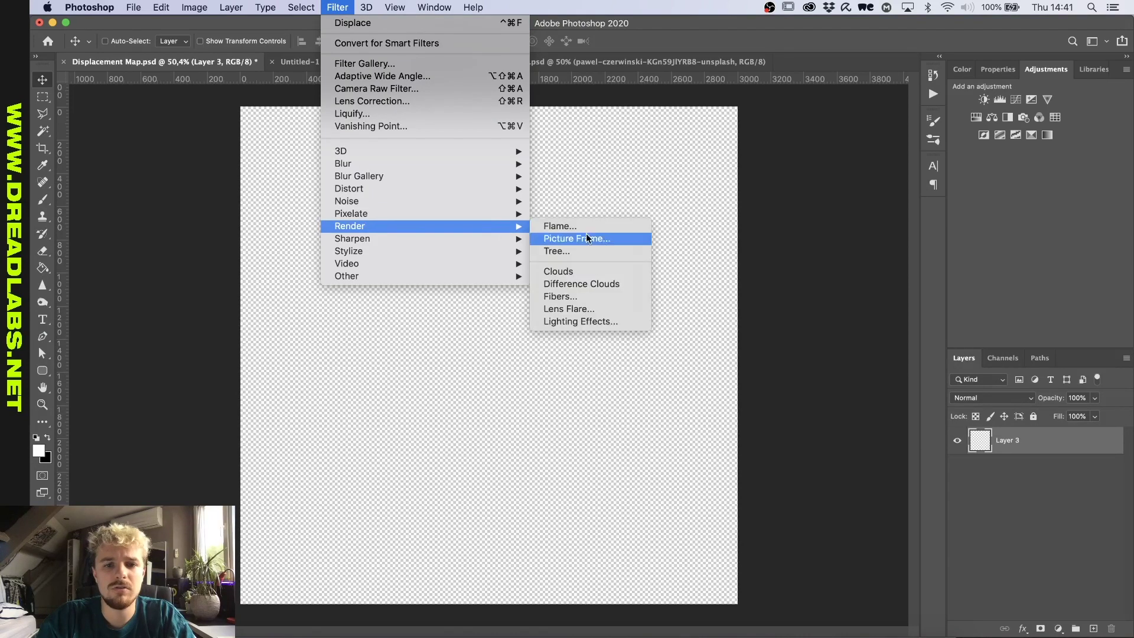
{"action": "left_click", "coordinate": [580, 271]}
{"action": "left_click", "coordinate": [337, 7]}
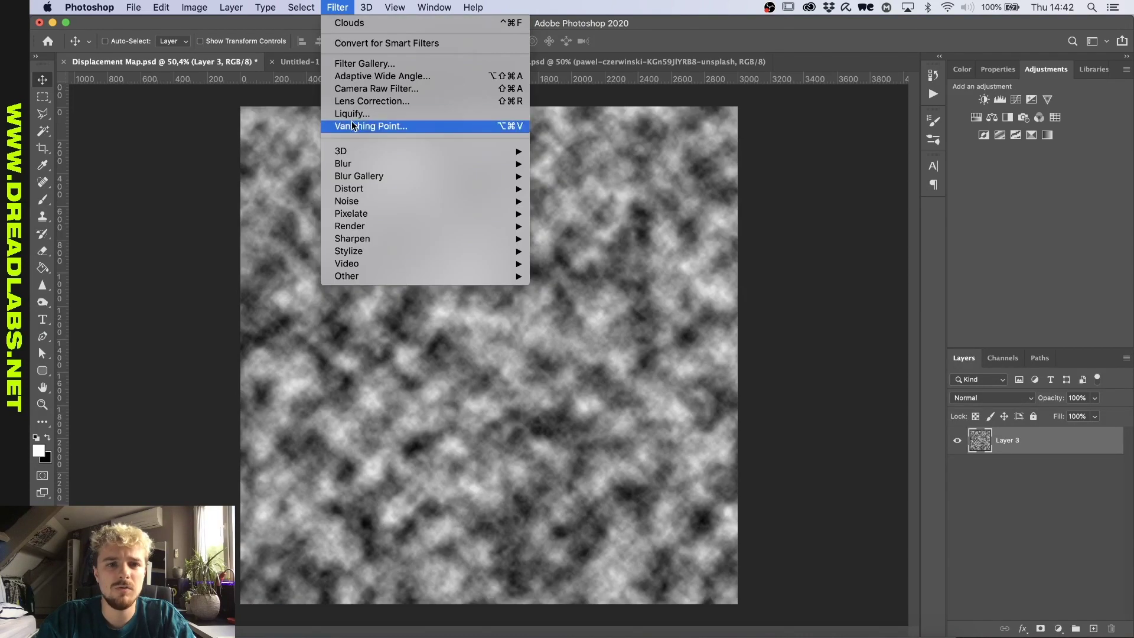
{"action": "key", "text": "Escape"}
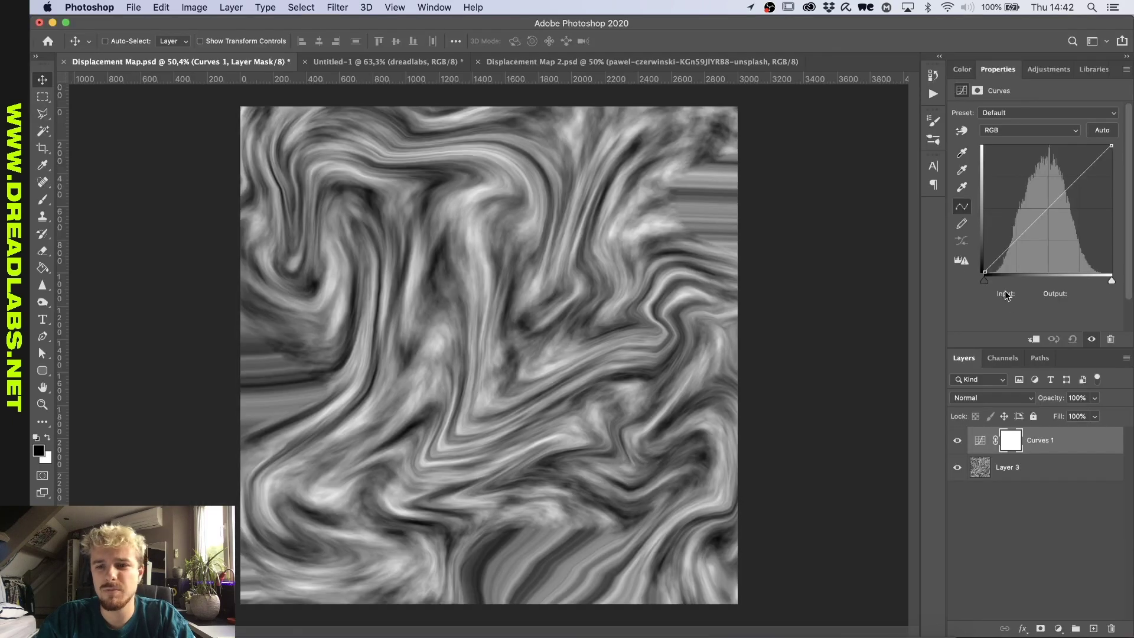
Scale Layer 3's swirled texture up to 5474 px and save the file
{"action": "left_click", "coordinate": [1027, 473]}
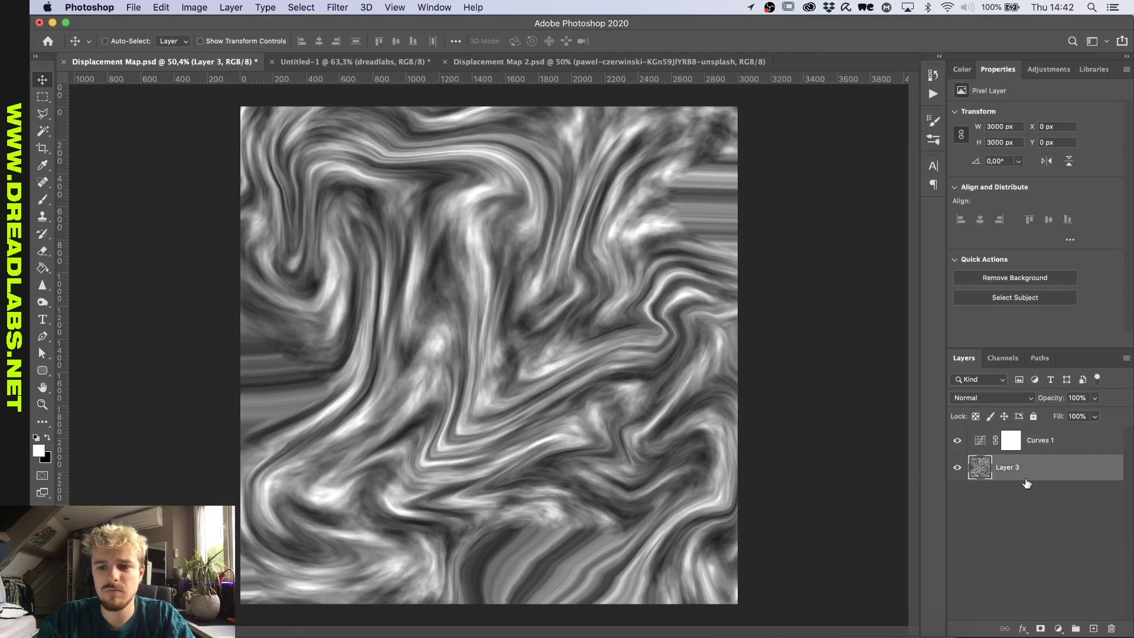
{"action": "scroll", "coordinate": [799, 379], "scroll_direction": "down", "scroll_amount": 2}
{"action": "key", "text": "super+t"}
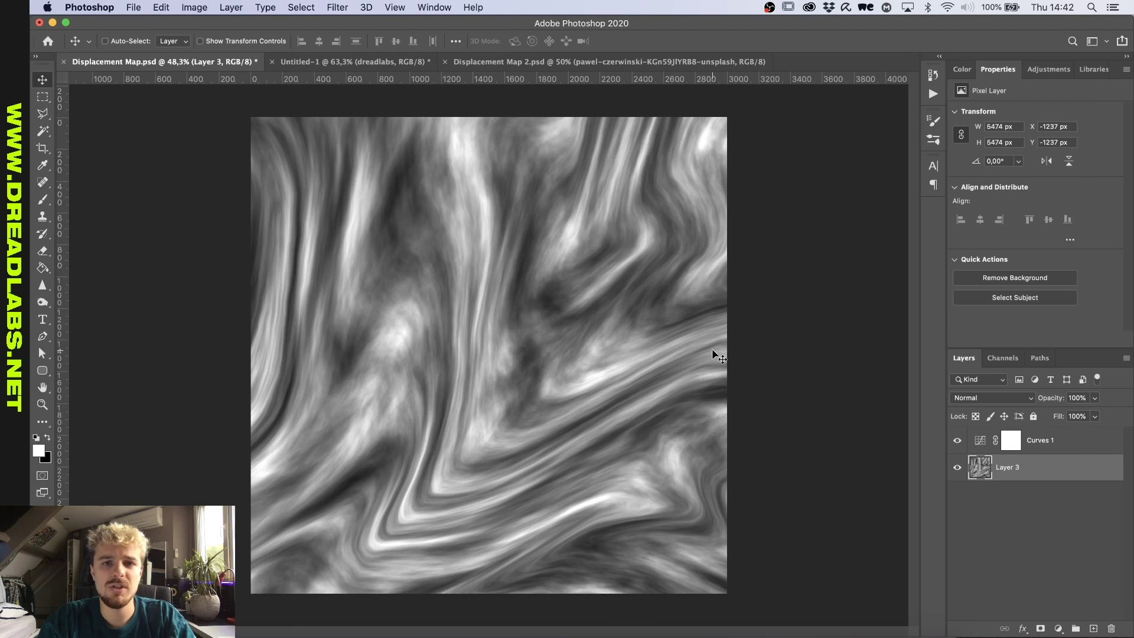
{"action": "key", "text": "super+s"}
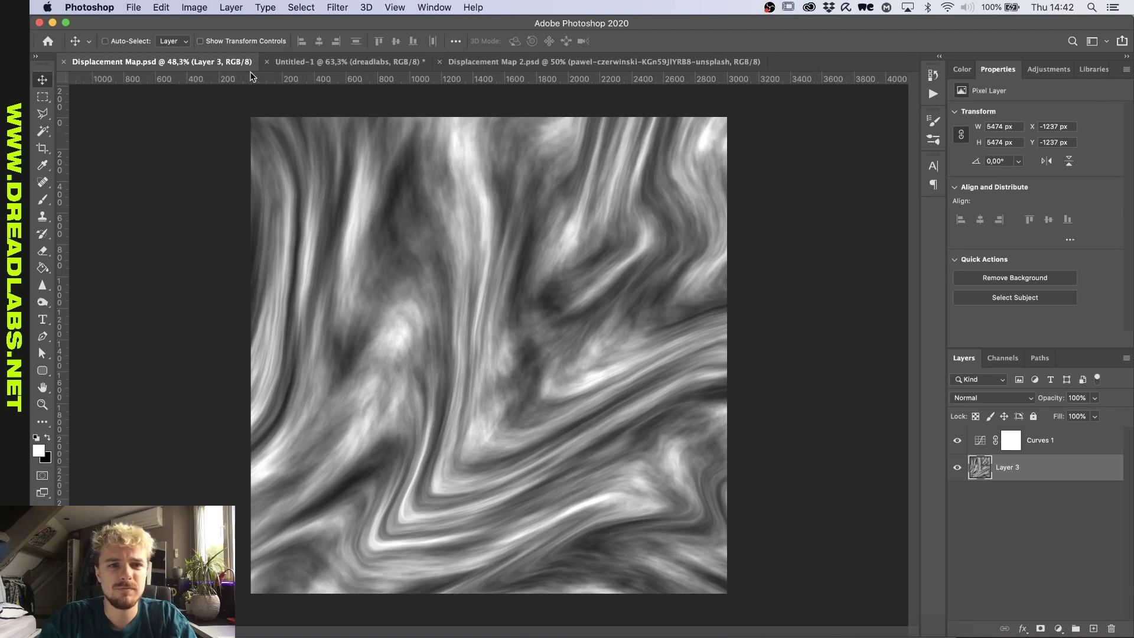
Apply Displace at scale 10/10 to the DREADLABS text using Displacement Map.psd
{"action": "left_click", "coordinate": [357, 63]}
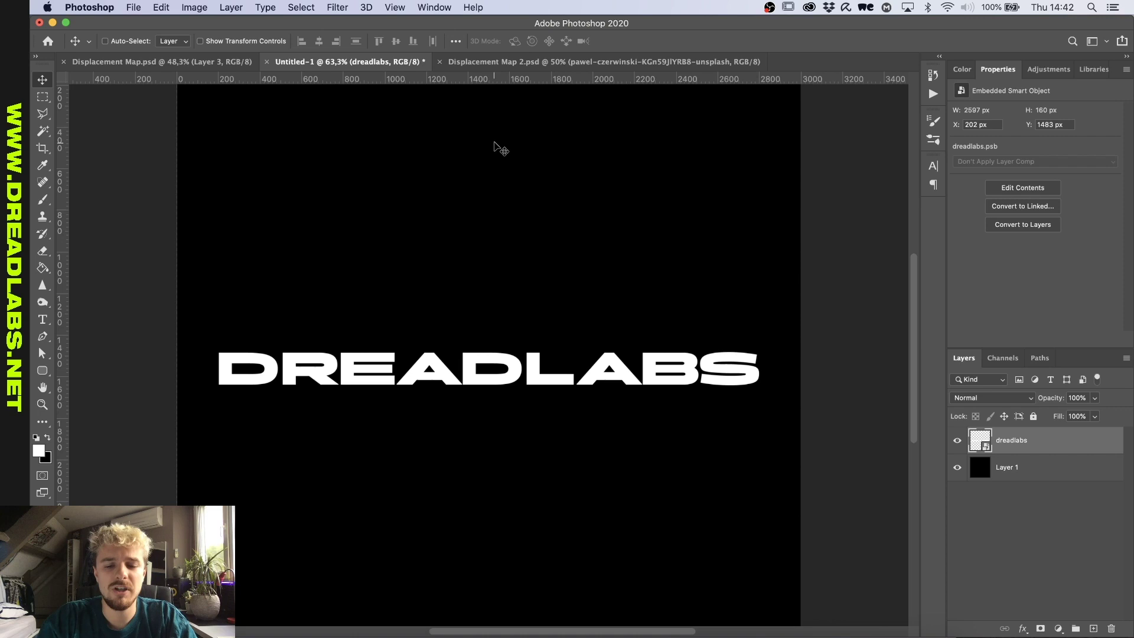
{"action": "left_click", "coordinate": [343, 8]}
{"action": "mouse_move", "coordinate": [363, 196]}
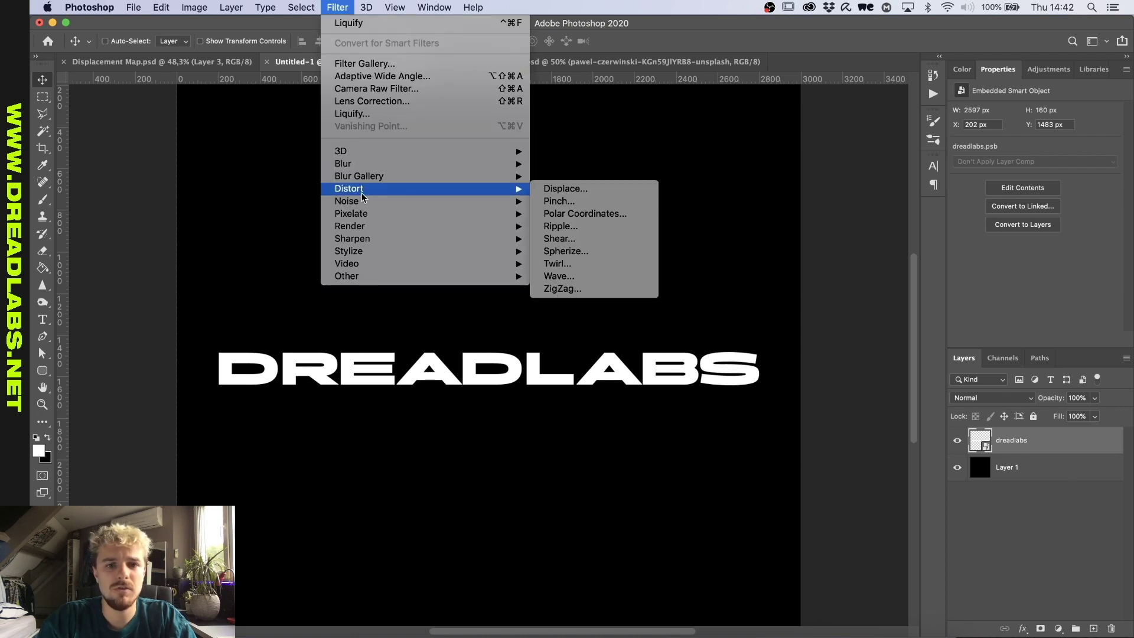
{"action": "left_click", "coordinate": [576, 188]}
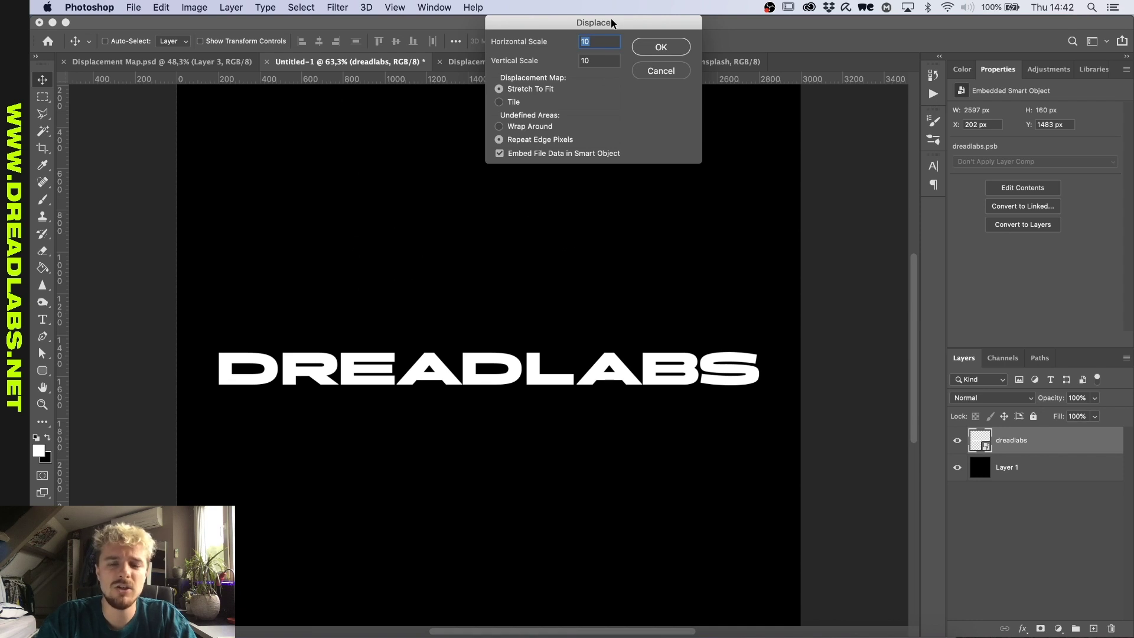
{"action": "left_click", "coordinate": [650, 47]}
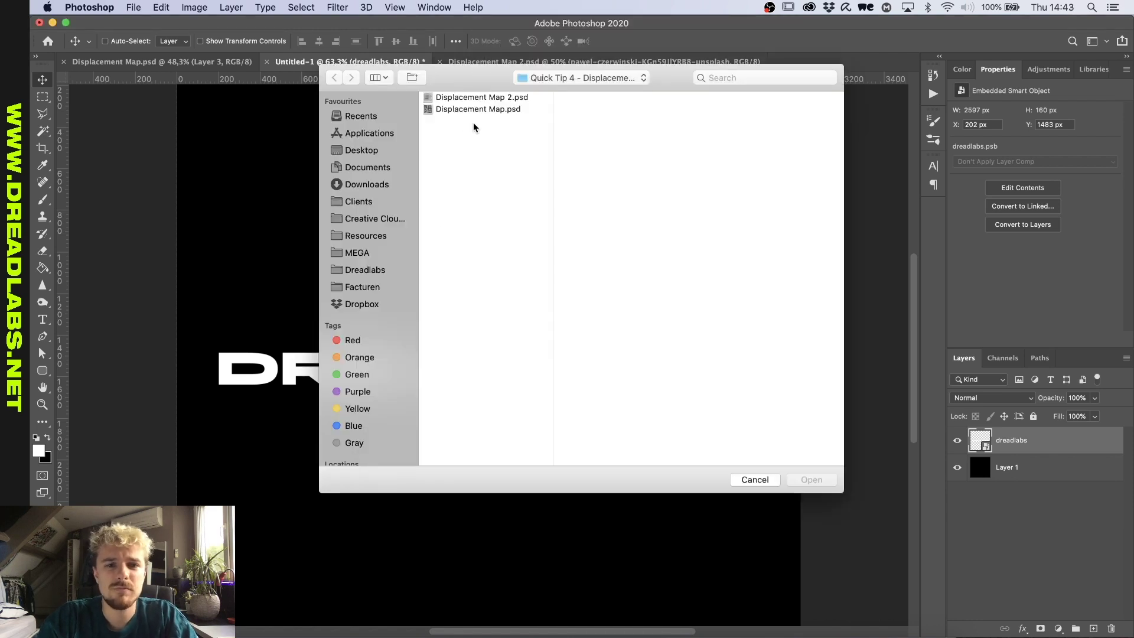
{"action": "double_click", "coordinate": [497, 109]}
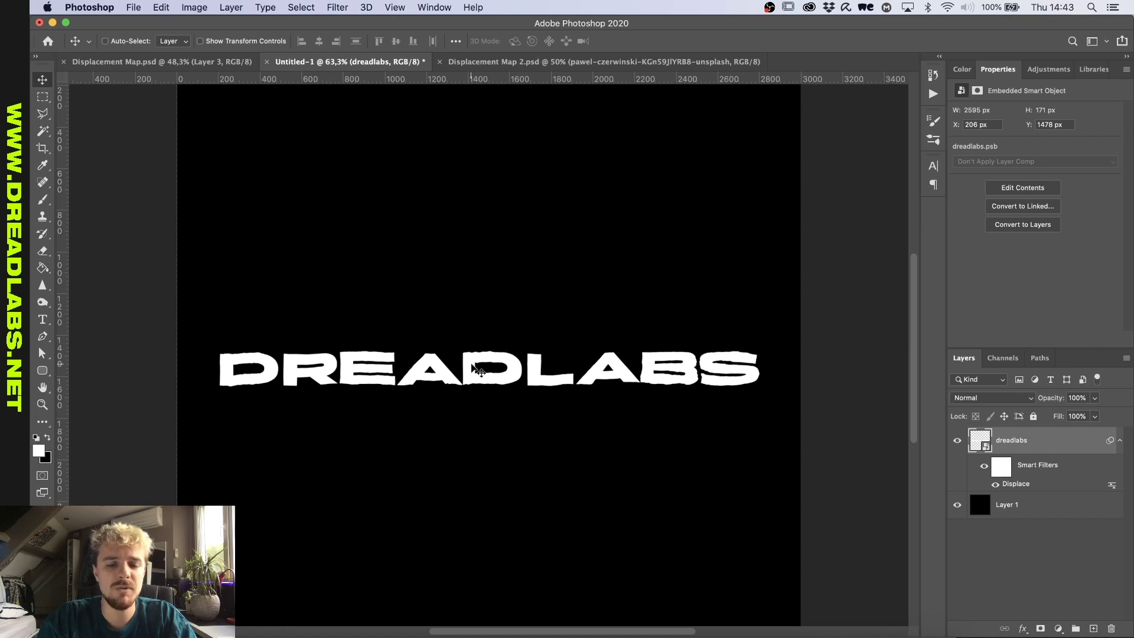
Place the swirled map texture under the DREADLABS text and inspect the edges up close
{"action": "key", "text": "super+z"}
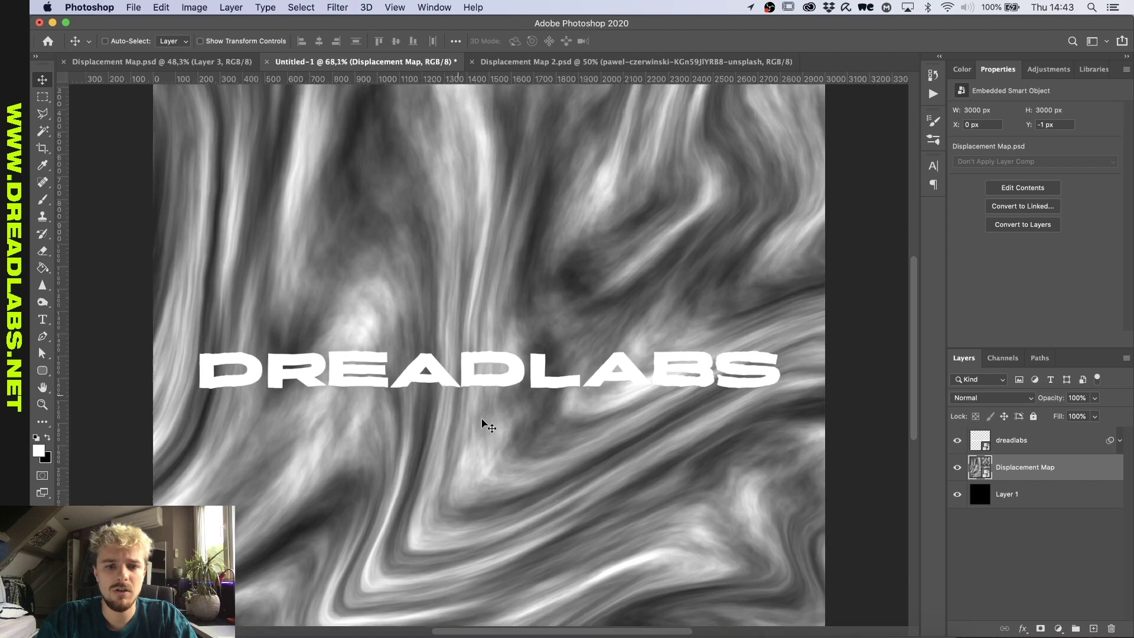
{"action": "scroll", "coordinate": [482, 426], "scroll_direction": "up", "scroll_amount": 5}
{"action": "scroll", "coordinate": [400, 332], "scroll_direction": "up", "scroll_amount": 3}
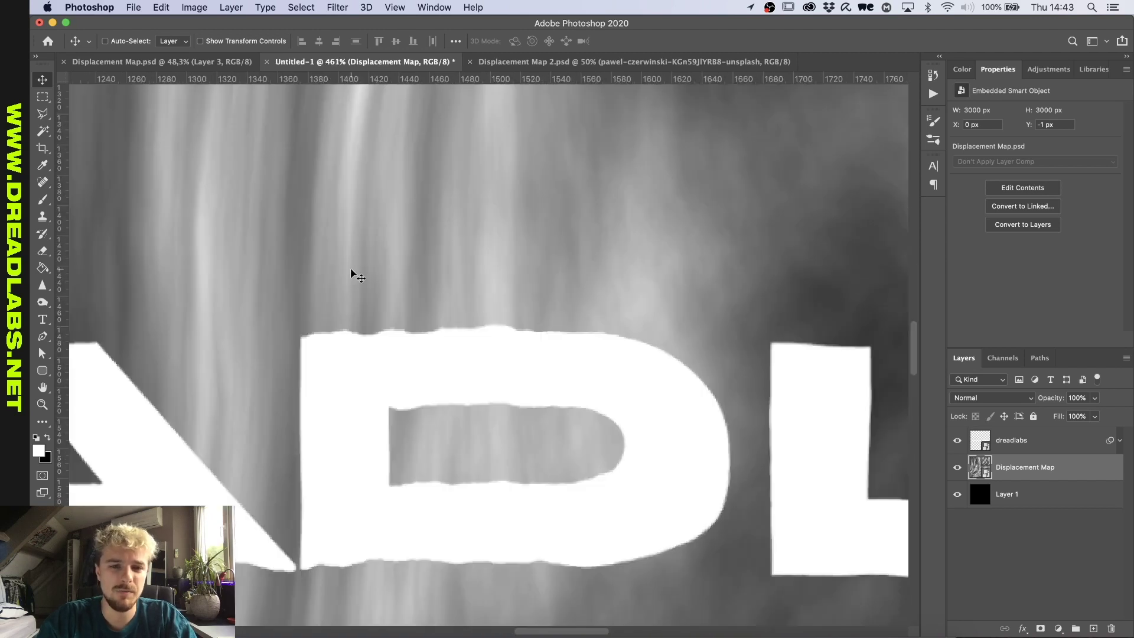
{"action": "key", "text": "super+0"}
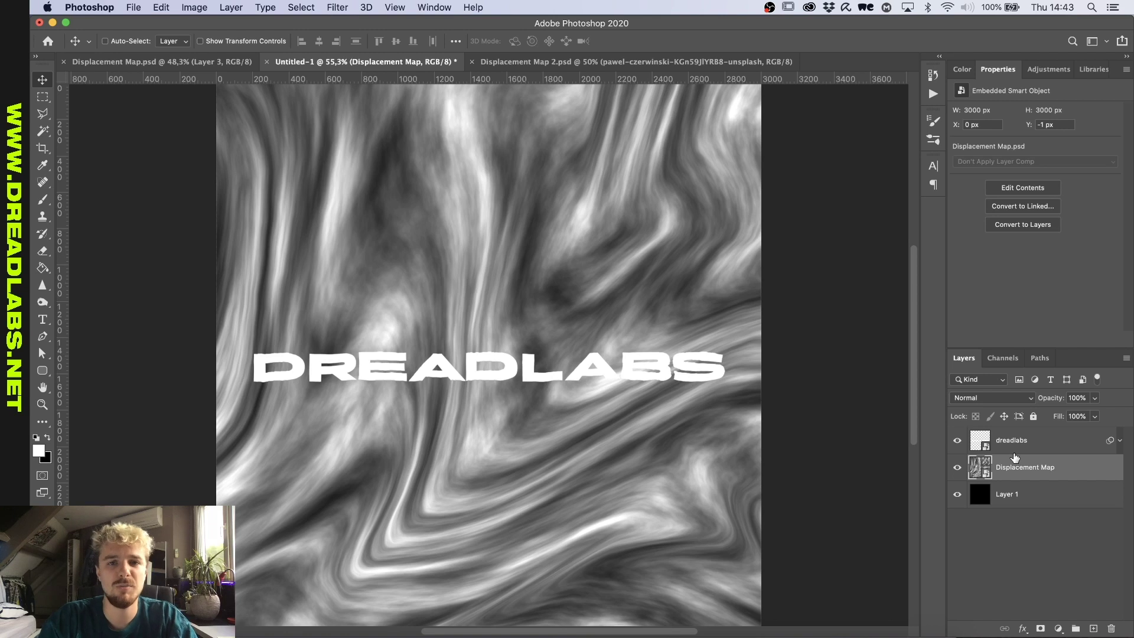
Delete the pasted texture layer, then toggle Hue/Saturation 1 off and on in Displacement Map 2.psd
{"action": "key", "text": "BackSpace"}
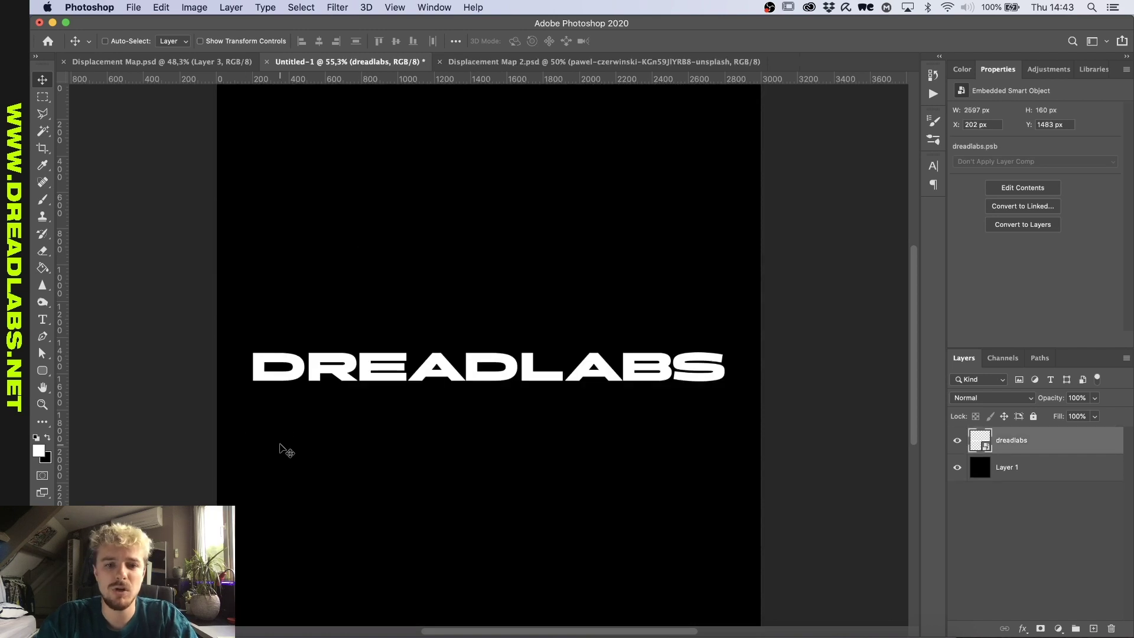
{"action": "left_click", "coordinate": [513, 63]}
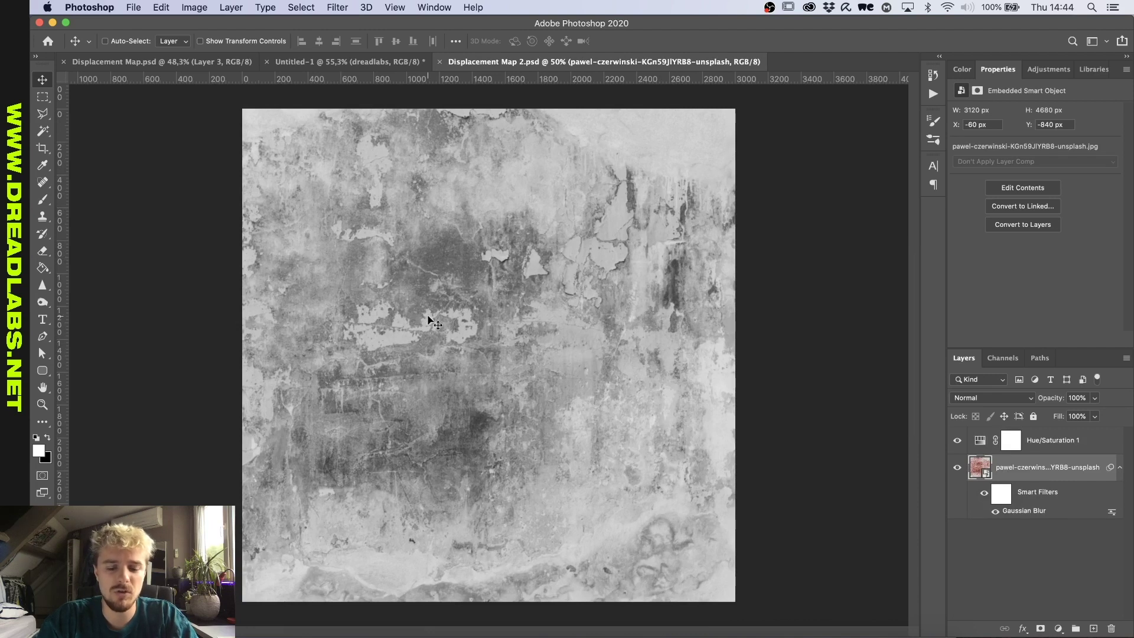
{"action": "left_click", "coordinate": [958, 441]}
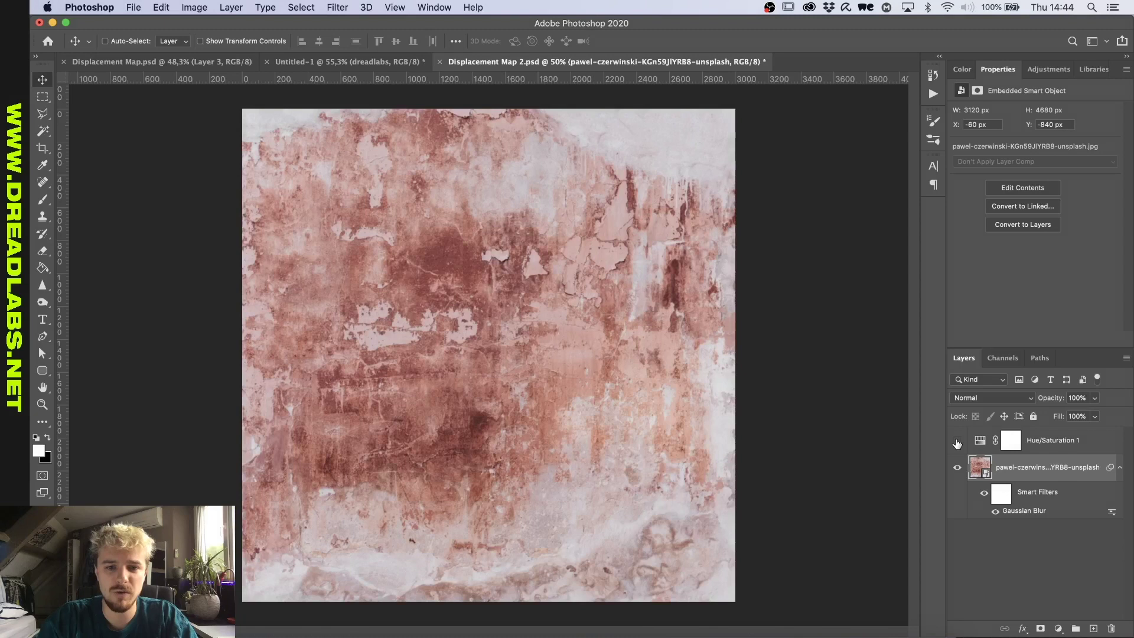
{"action": "left_click", "coordinate": [957, 442]}
Apply Displace at scale 10/10 to the DREADLABS text using Displacement Map 2.psd, then fit to screen
{"action": "left_click", "coordinate": [355, 62]}
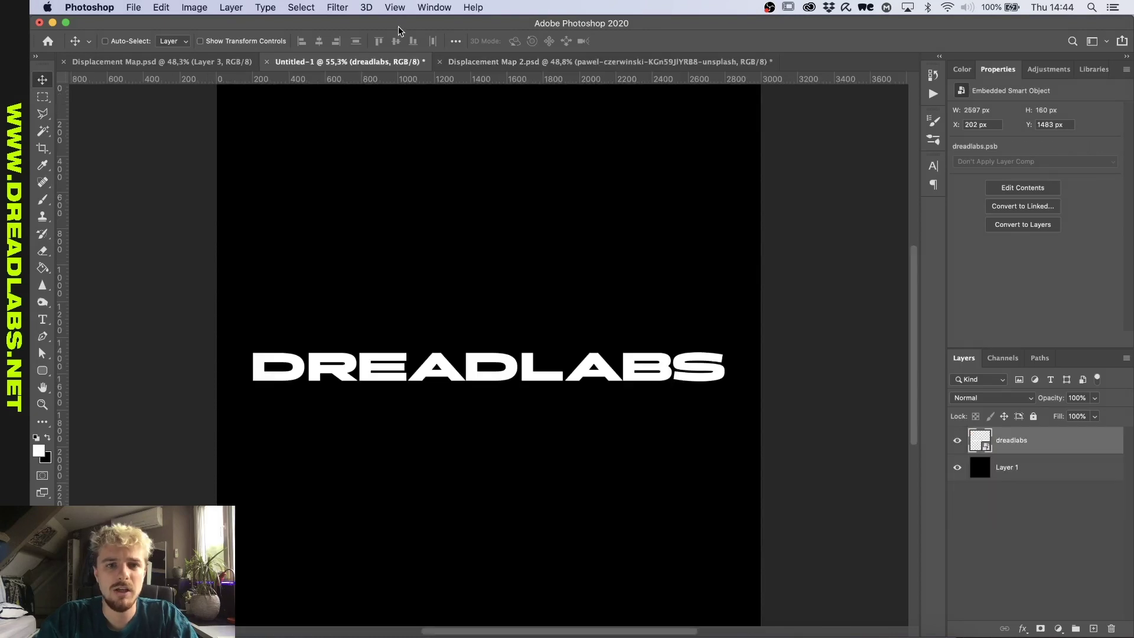
{"action": "left_click", "coordinate": [334, 7]}
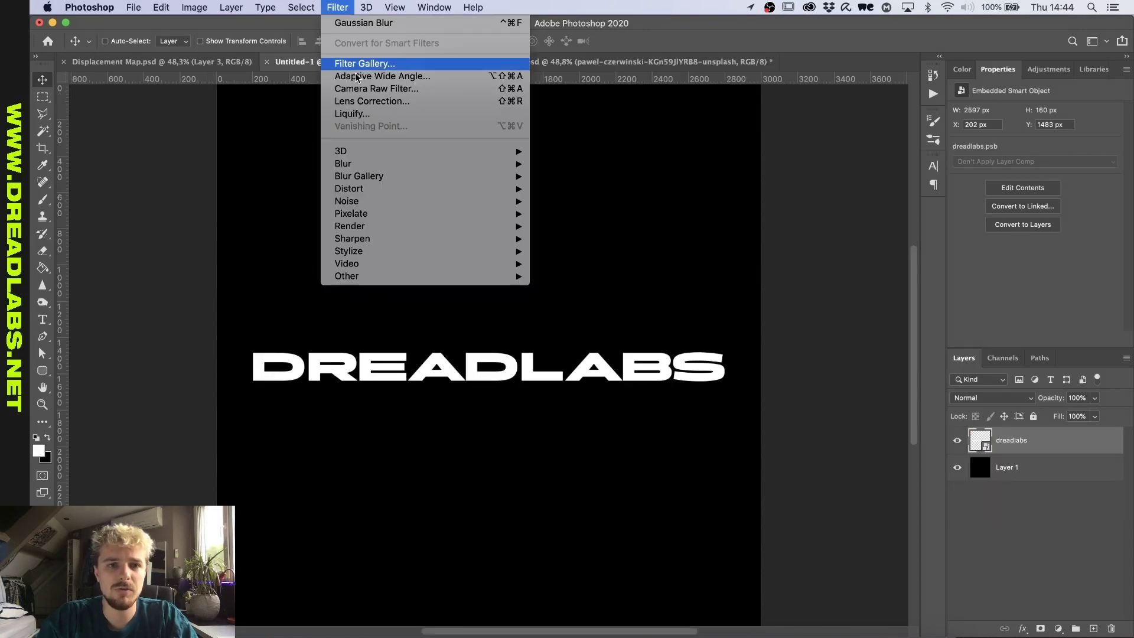
{"action": "mouse_move", "coordinate": [366, 166]}
{"action": "mouse_move", "coordinate": [381, 187]}
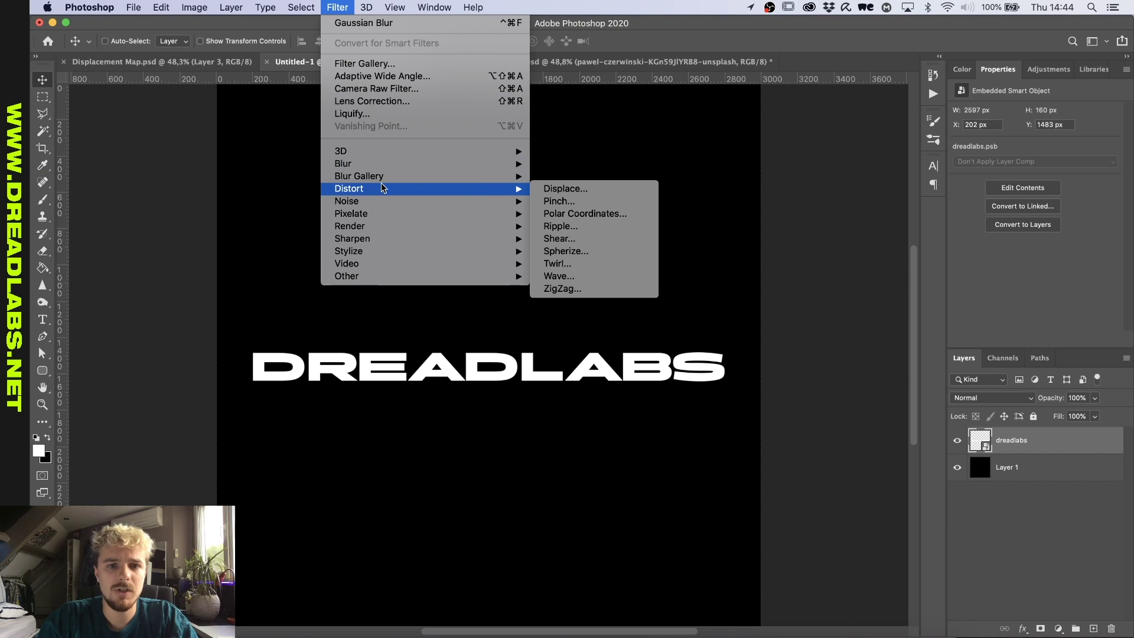
{"action": "left_click", "coordinate": [561, 190]}
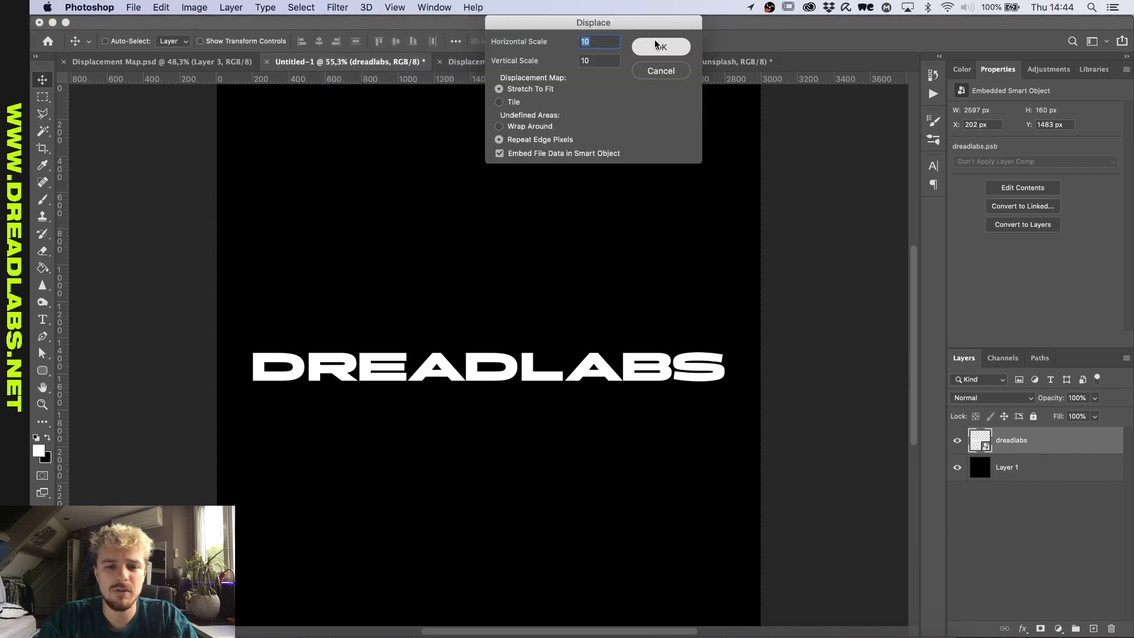
{"action": "left_click", "coordinate": [654, 40]}
{"action": "left_click", "coordinate": [508, 97]}
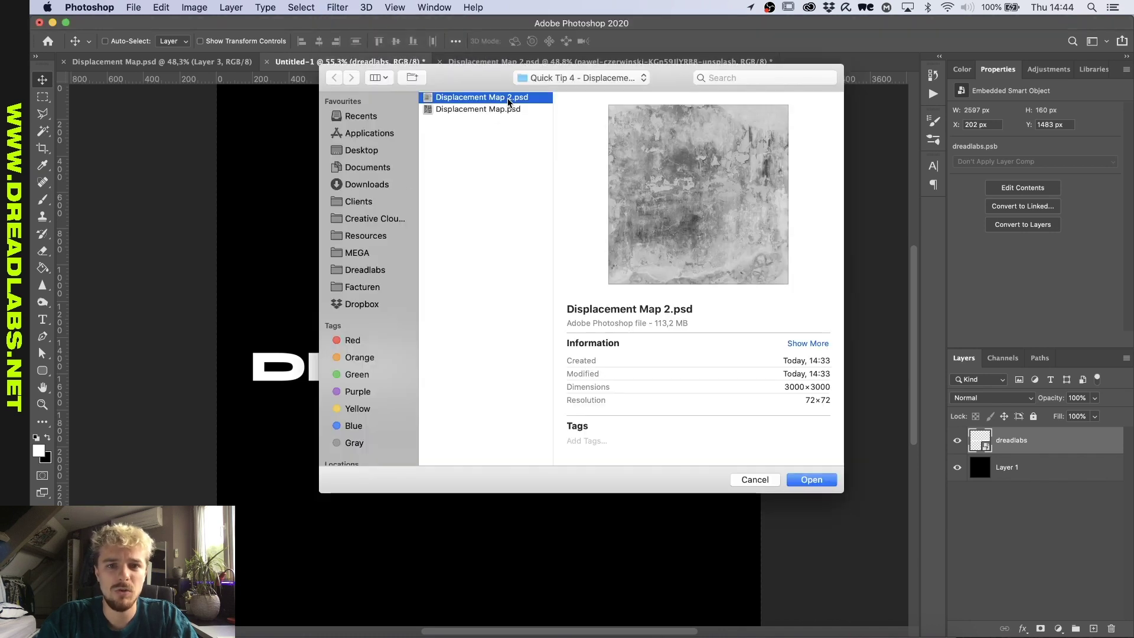
{"action": "left_click", "coordinate": [809, 480]}
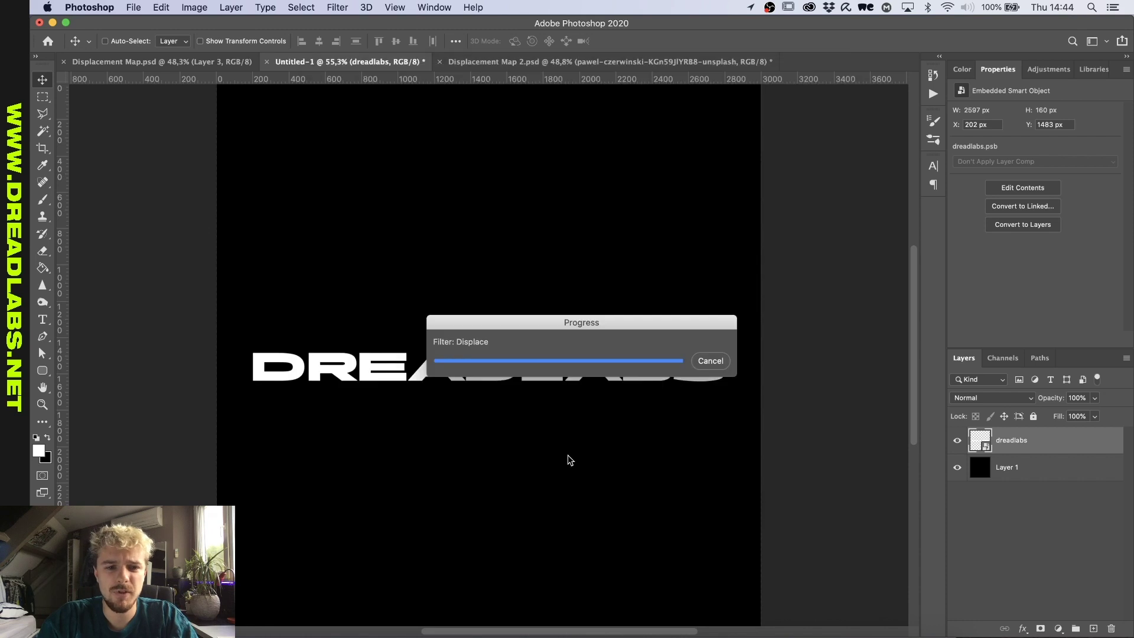
{"action": "scroll", "coordinate": [413, 392], "scroll_direction": "up", "scroll_amount": 5}
{"action": "scroll", "coordinate": [413, 392], "scroll_direction": "up", "scroll_amount": 6}
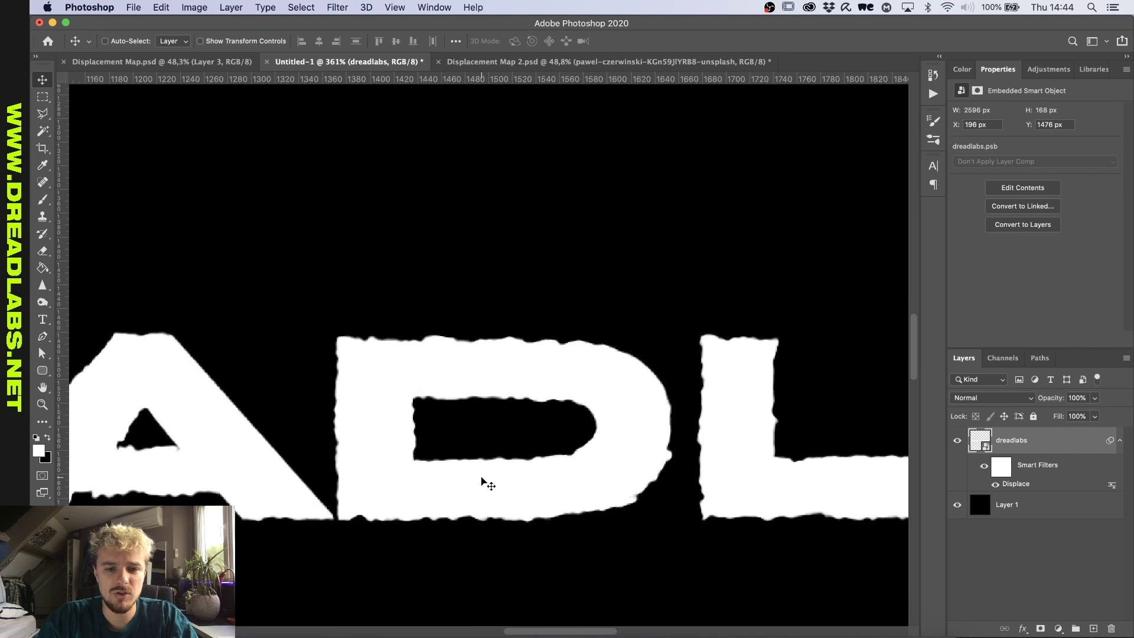
{"action": "key", "text": "super+0"}
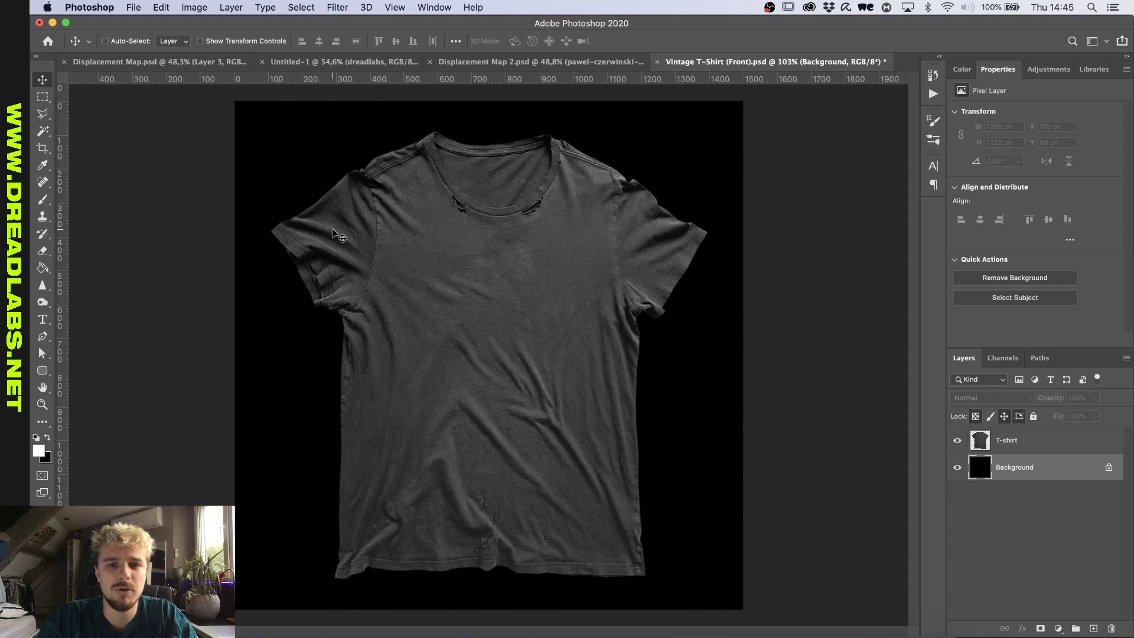
Paste the DREADLABS logo above the T-shirt layer and position it on the chest
{"action": "left_click", "coordinate": [425, 264], "text": "super"}
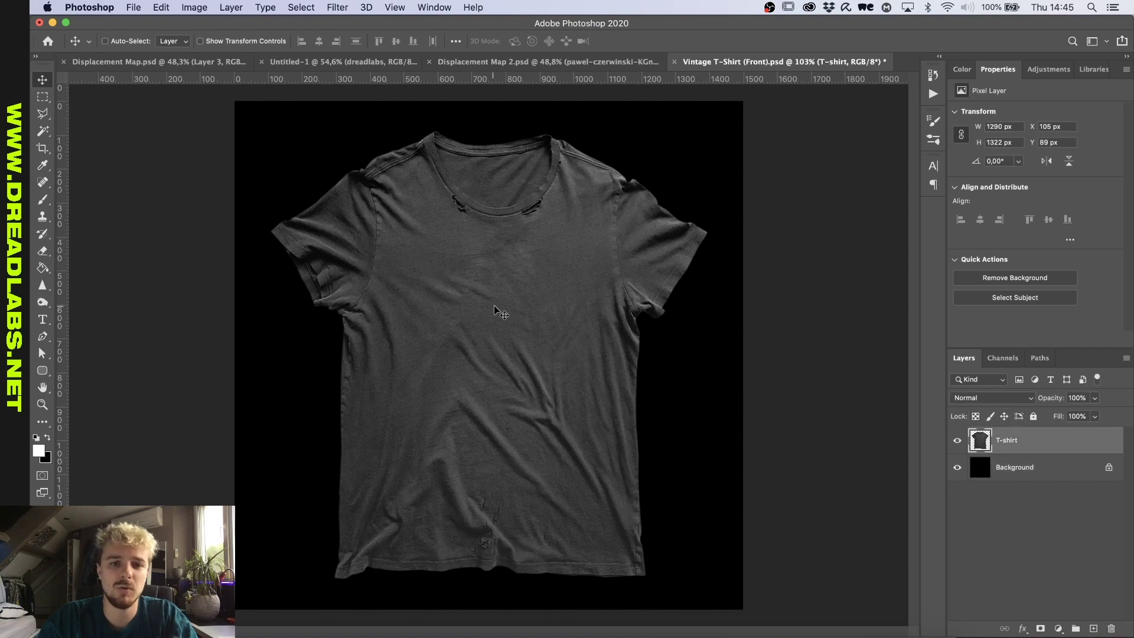
{"action": "key", "text": "super+v"}
{"action": "mouse_move", "coordinate": [512, 358]}
{"action": "left_mouse_down"}
{"action": "mouse_move", "coordinate": [518, 398]}
{"action": "mouse_move", "coordinate": [514, 332]}
{"action": "mouse_move", "coordinate": [511, 358]}
{"action": "left_mouse_up"}
{"action": "key", "text": "Return"}
{"action": "scroll", "coordinate": [504, 319], "scroll_direction": "up", "scroll_amount": 2}
{"action": "scroll", "coordinate": [507, 319], "scroll_direction": "up", "scroll_amount": 1}
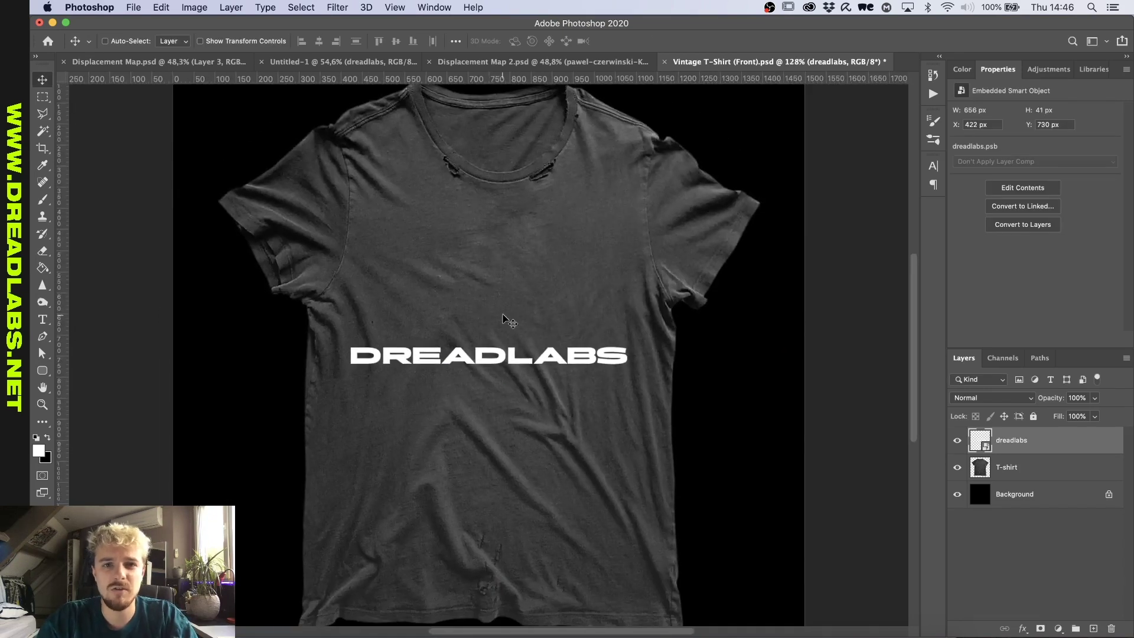
{"action": "scroll", "coordinate": [508, 319], "scroll_direction": "up", "scroll_amount": 3}
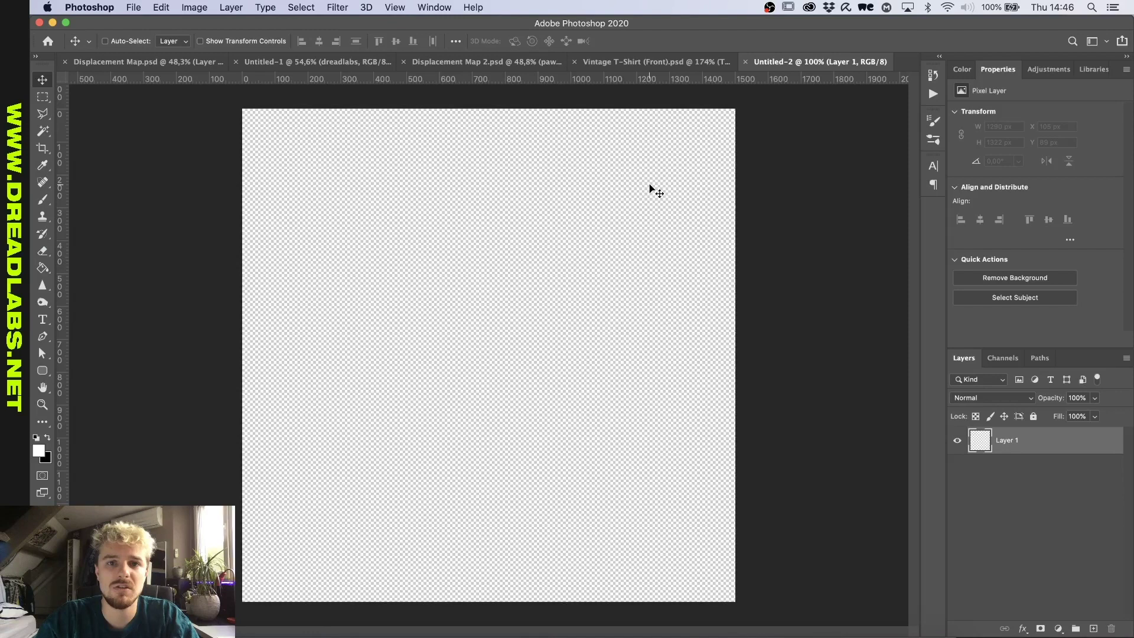
Duplicate the T-shirt layer into Untitled-2 and fill the bottom layer with black
{"action": "left_click", "coordinate": [671, 61]}
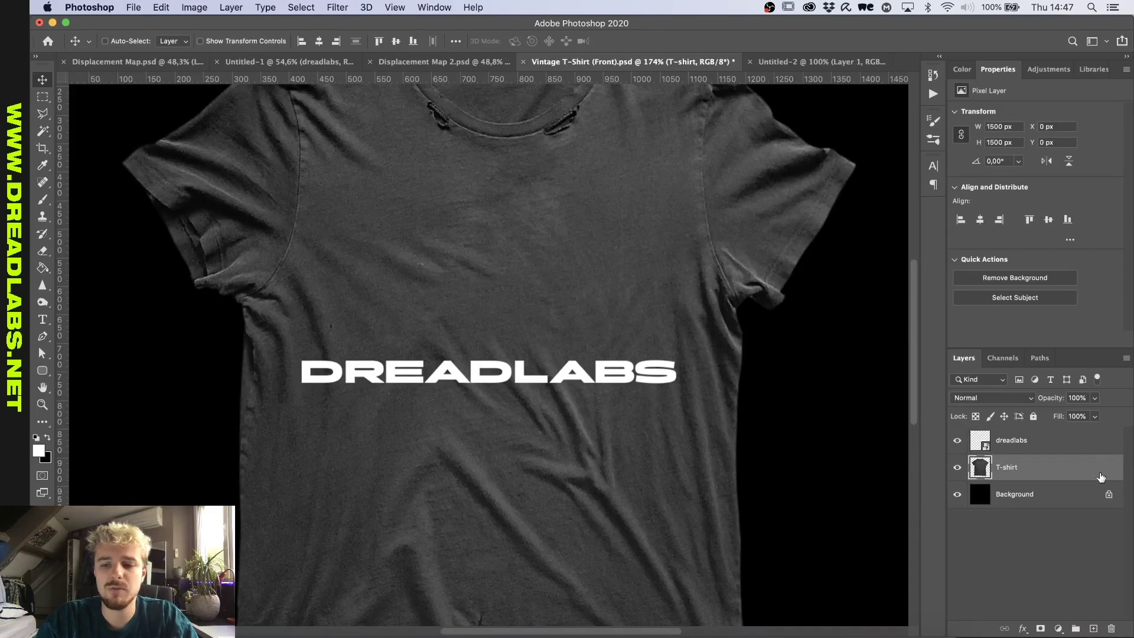
{"action": "right_click", "coordinate": [1057, 469]}
{"action": "left_click", "coordinate": [986, 129]}
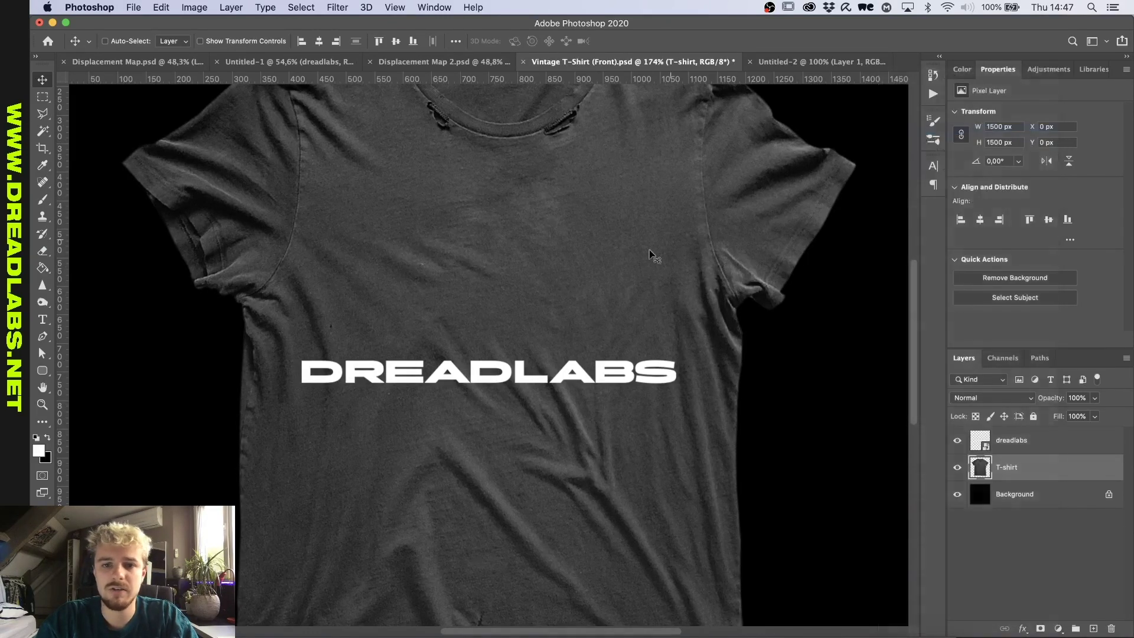
{"action": "left_click", "coordinate": [589, 316]}
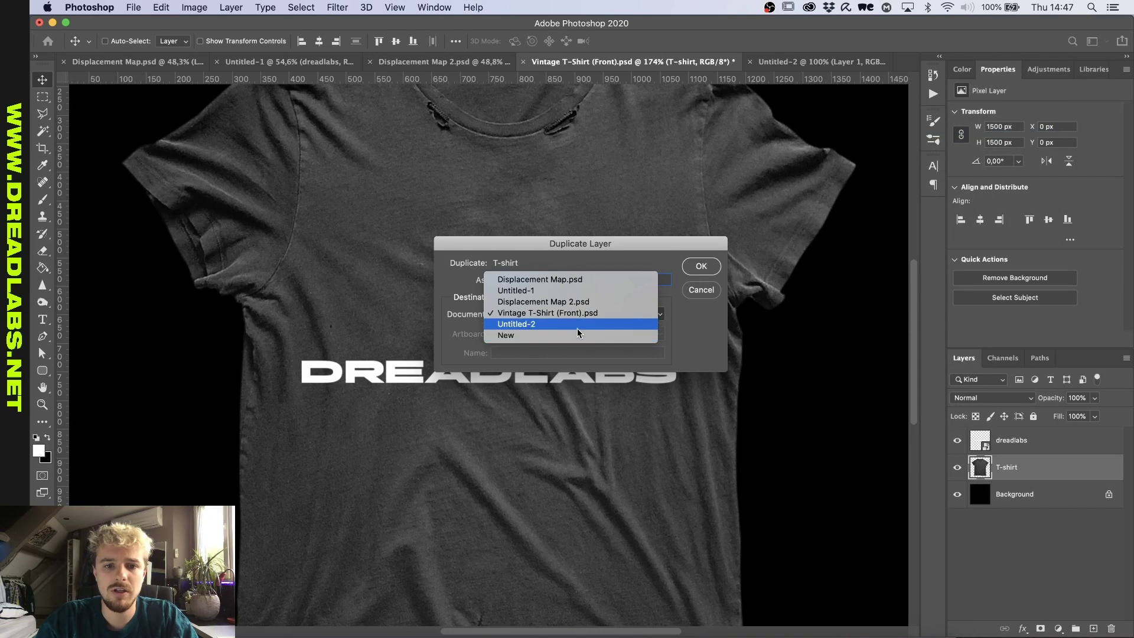
{"action": "left_click", "coordinate": [585, 324]}
{"action": "left_click", "coordinate": [701, 267]}
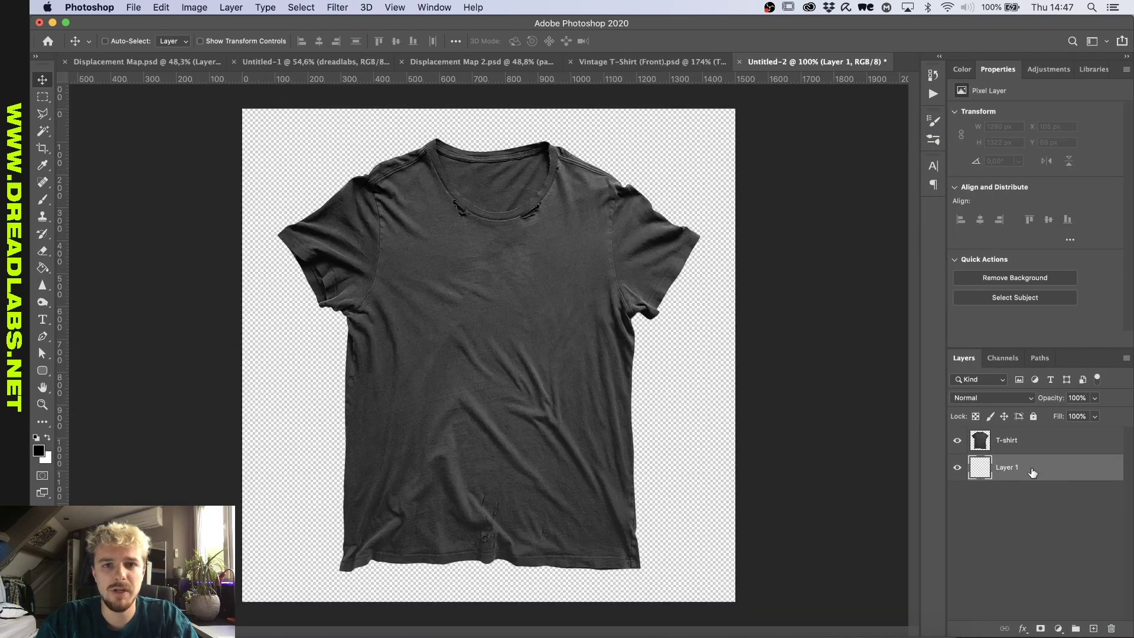
{"action": "key", "text": "shift+BackSpace"}
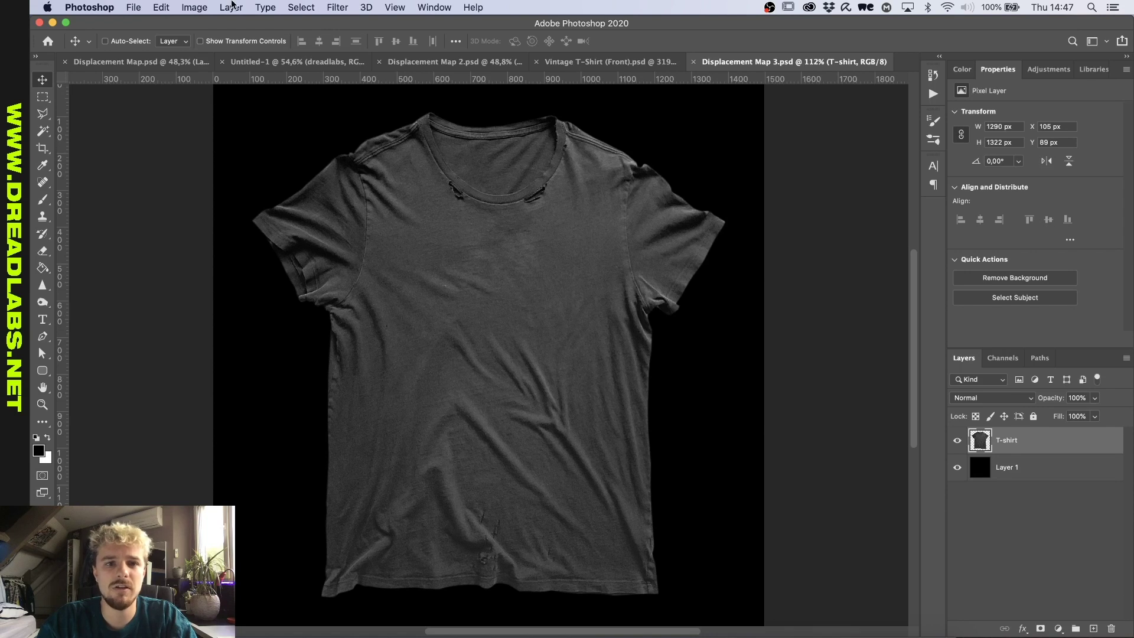
Convert the shirt copy to a smart object, blur it 2.9 px, and save as Displacement Map 3.psd
{"action": "right_click", "coordinate": [1056, 444]}
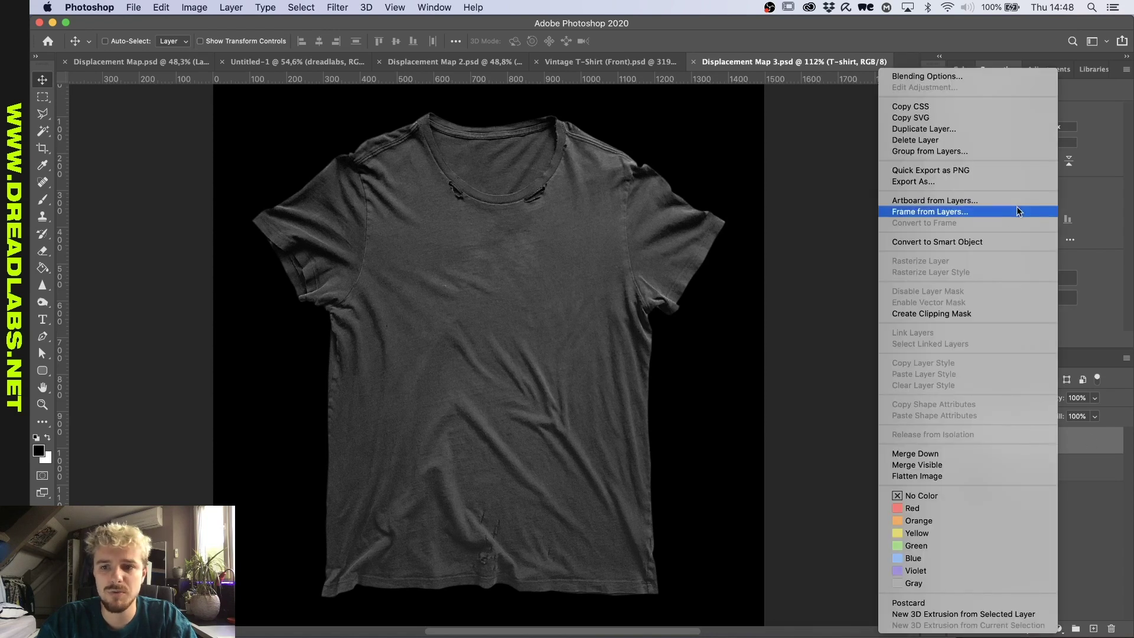
{"action": "left_click", "coordinate": [1010, 242]}
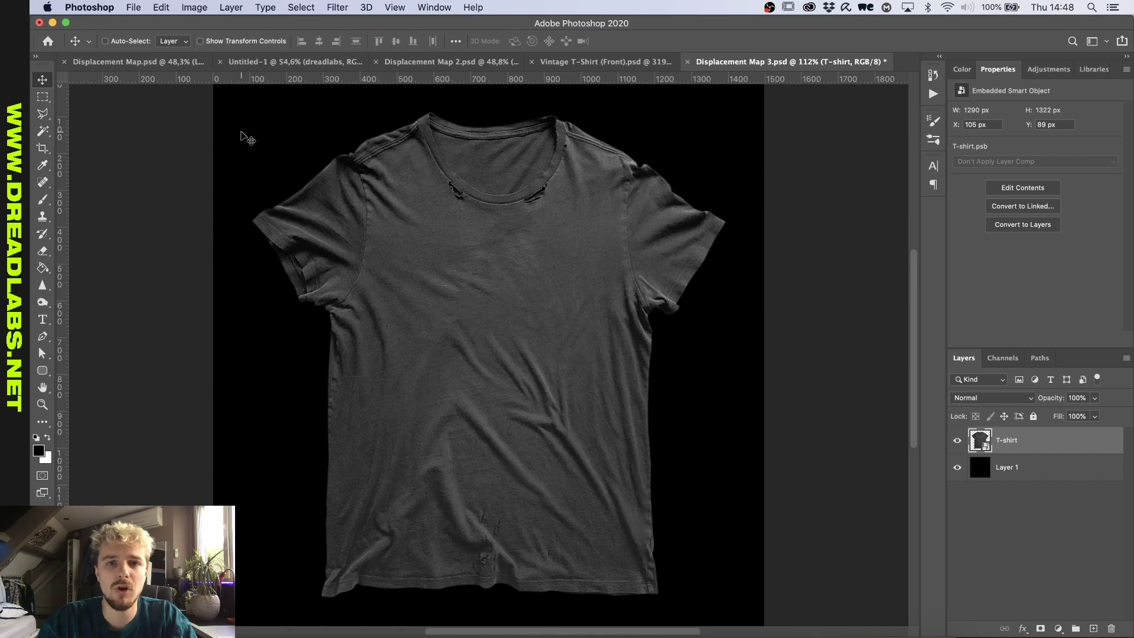
{"action": "left_click", "coordinate": [340, 10]}
{"action": "mouse_move", "coordinate": [377, 166]}
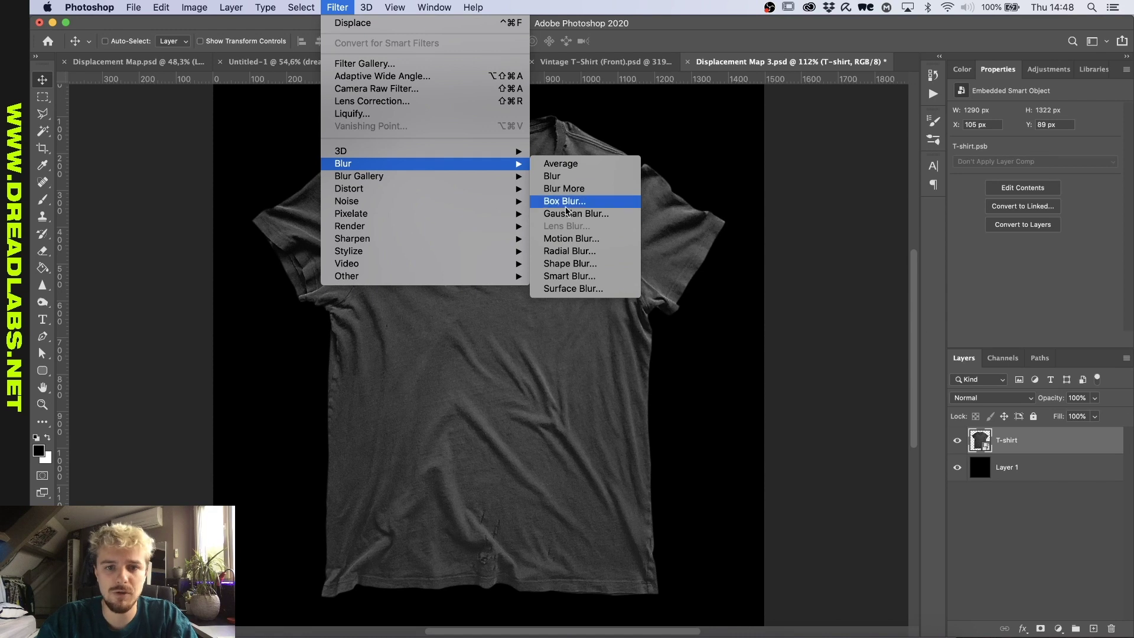
{"action": "left_click", "coordinate": [568, 214]}
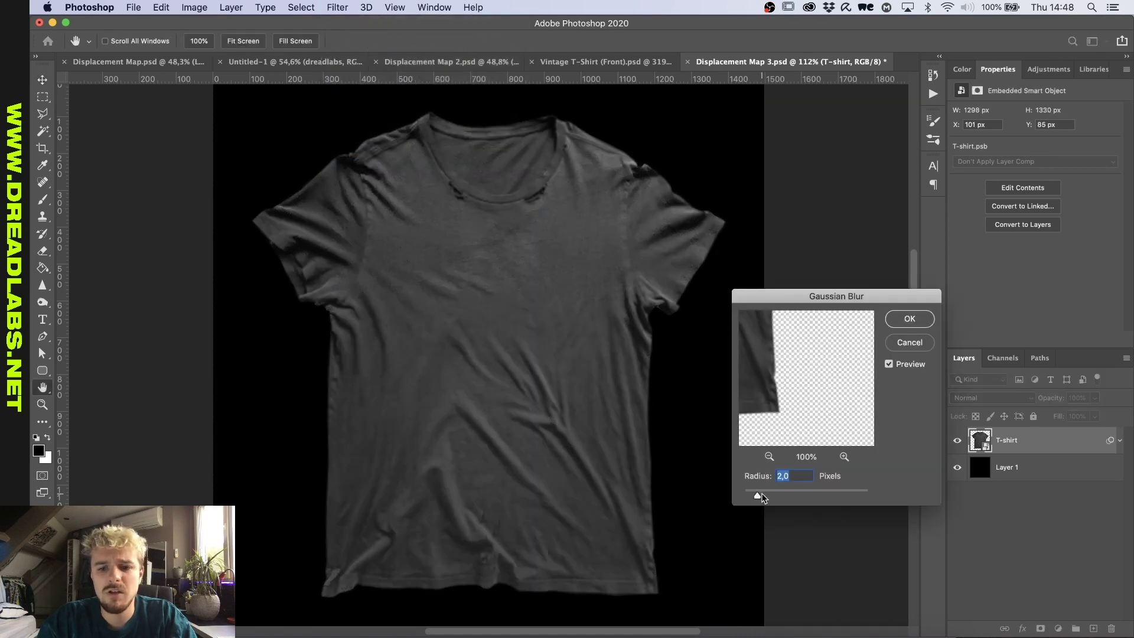
{"action": "left_click_drag", "start_coordinate": [762, 497], "coordinate": [765, 499]}
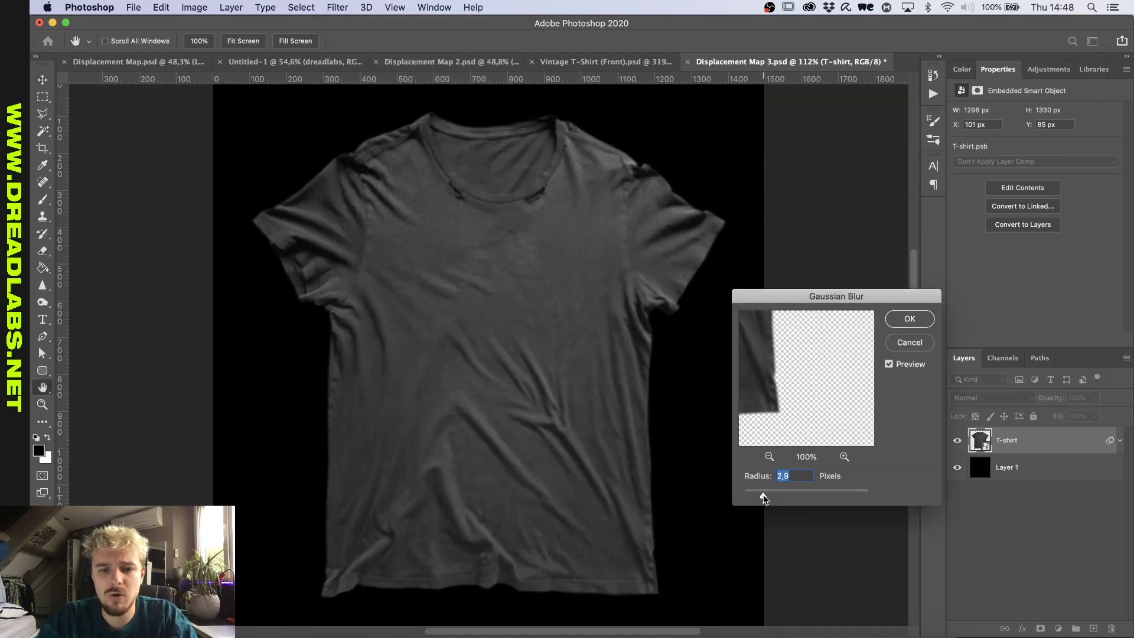
{"action": "left_click", "coordinate": [909, 317]}
{"action": "key", "text": "super+shift+s"}
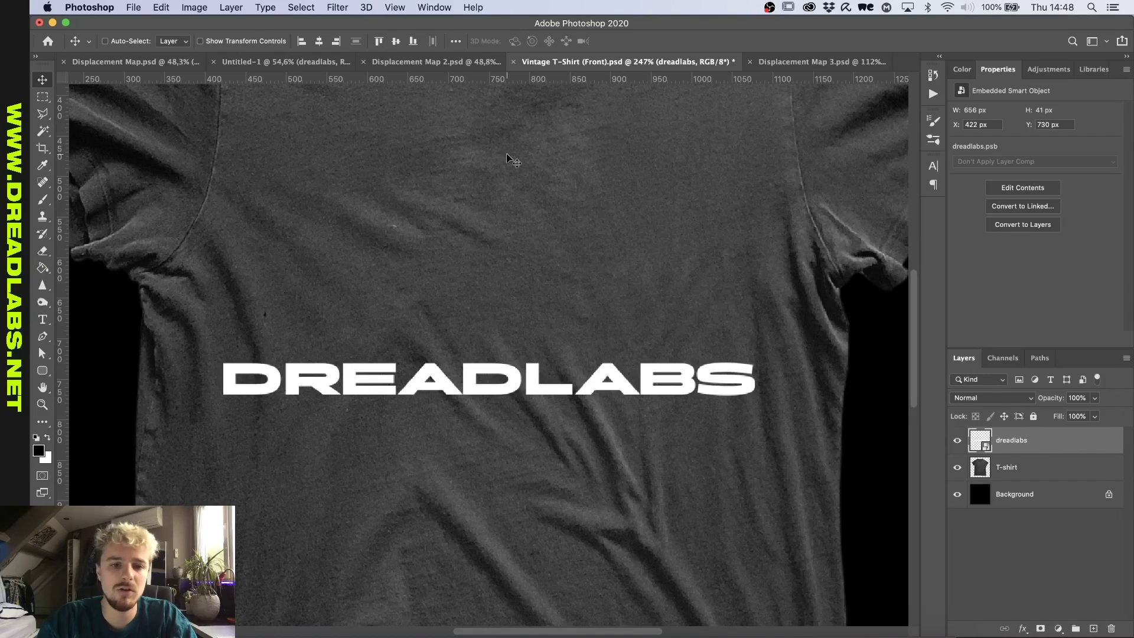
Apply Displace to the dreadlabs layer with Displacement Map 3.psd and zoom to check the folds
{"action": "left_click", "coordinate": [337, 7]}
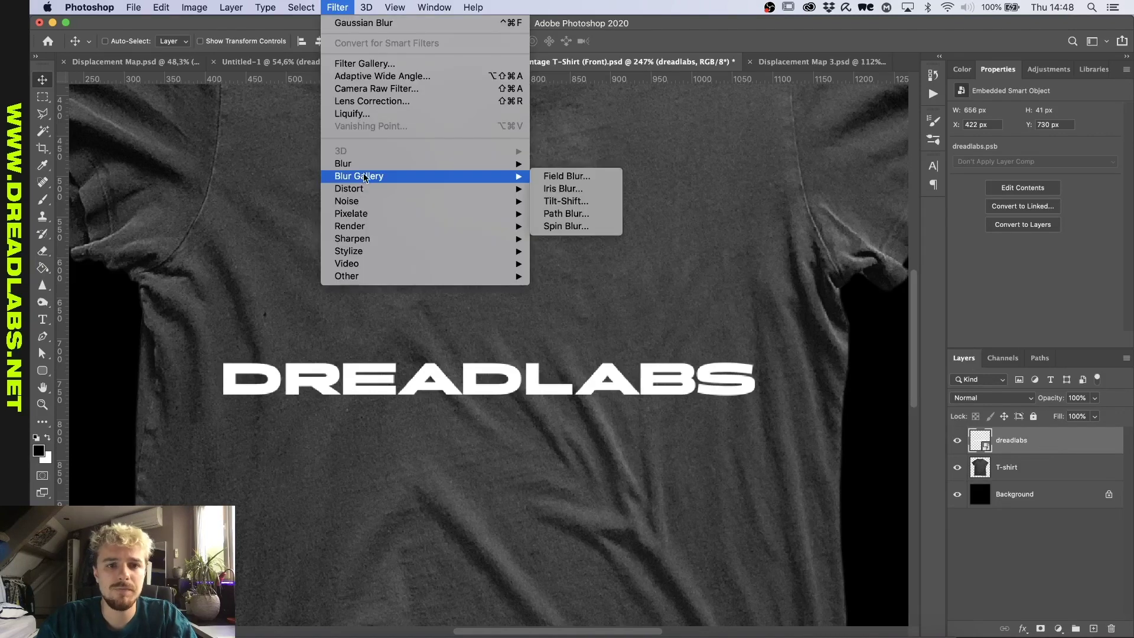
{"action": "mouse_move", "coordinate": [393, 190]}
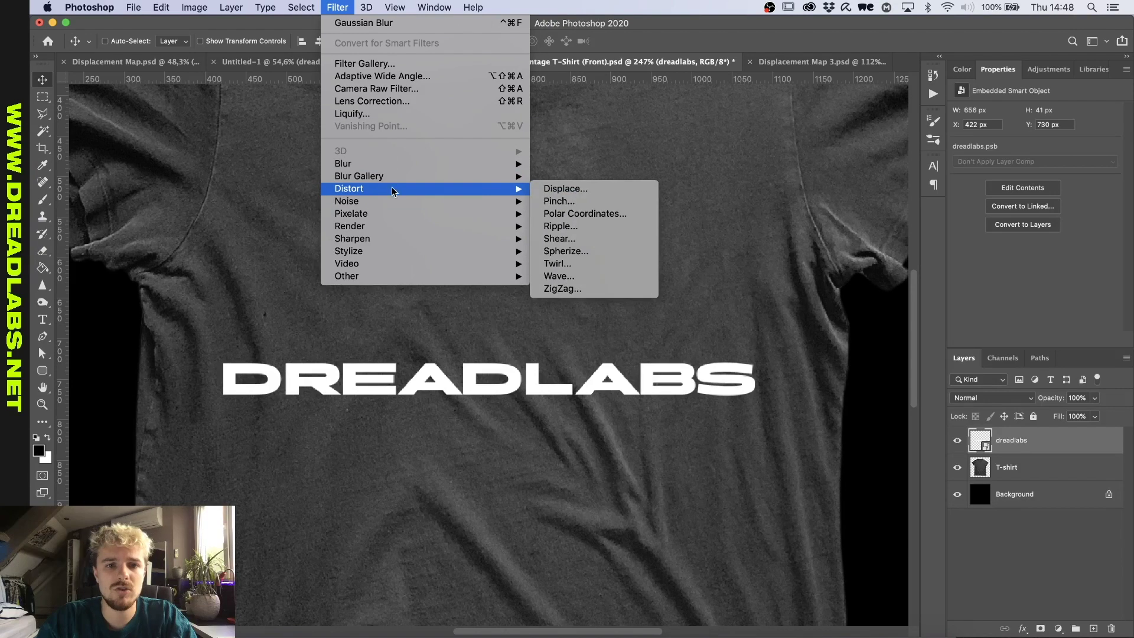
{"action": "left_click", "coordinate": [603, 189]}
{"action": "left_click", "coordinate": [660, 47]}
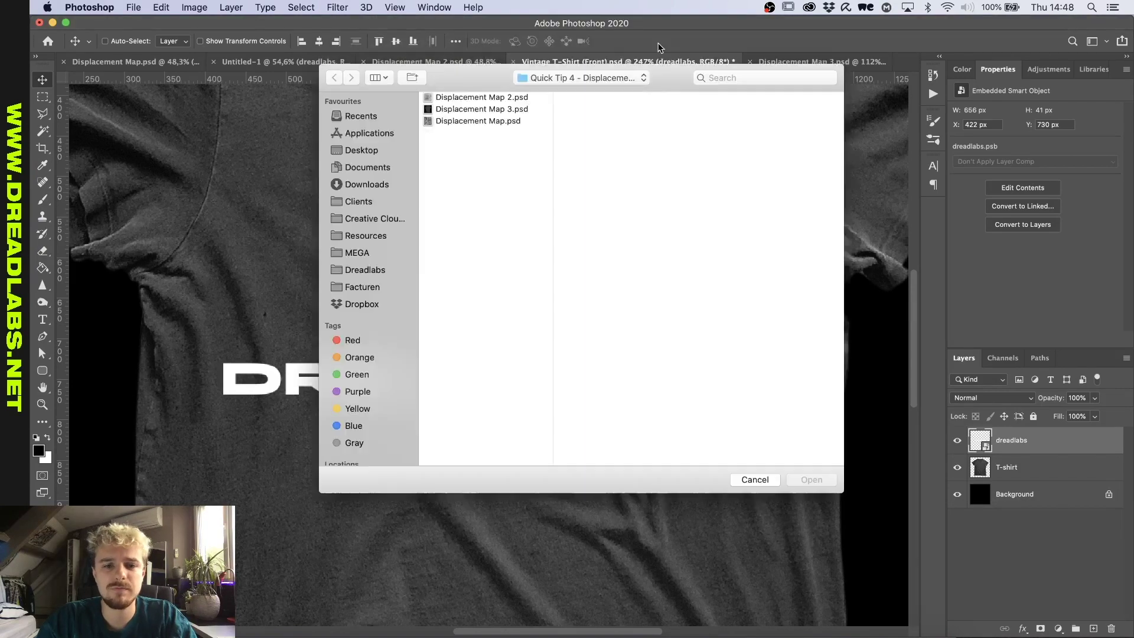
{"action": "left_click", "coordinate": [467, 109]}
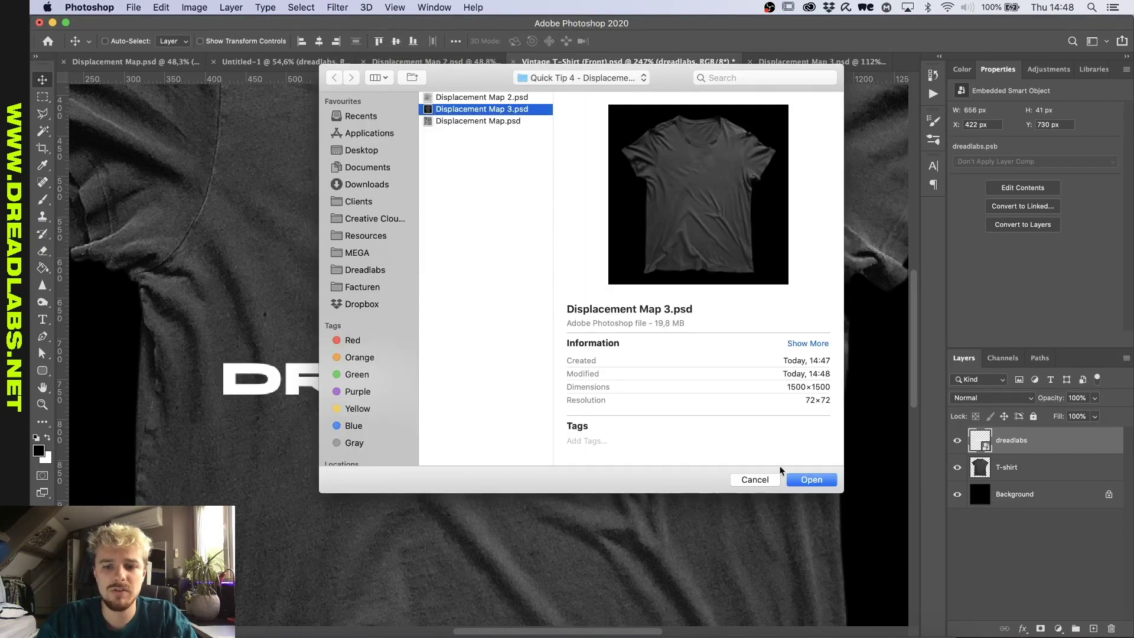
{"action": "left_click", "coordinate": [802, 480]}
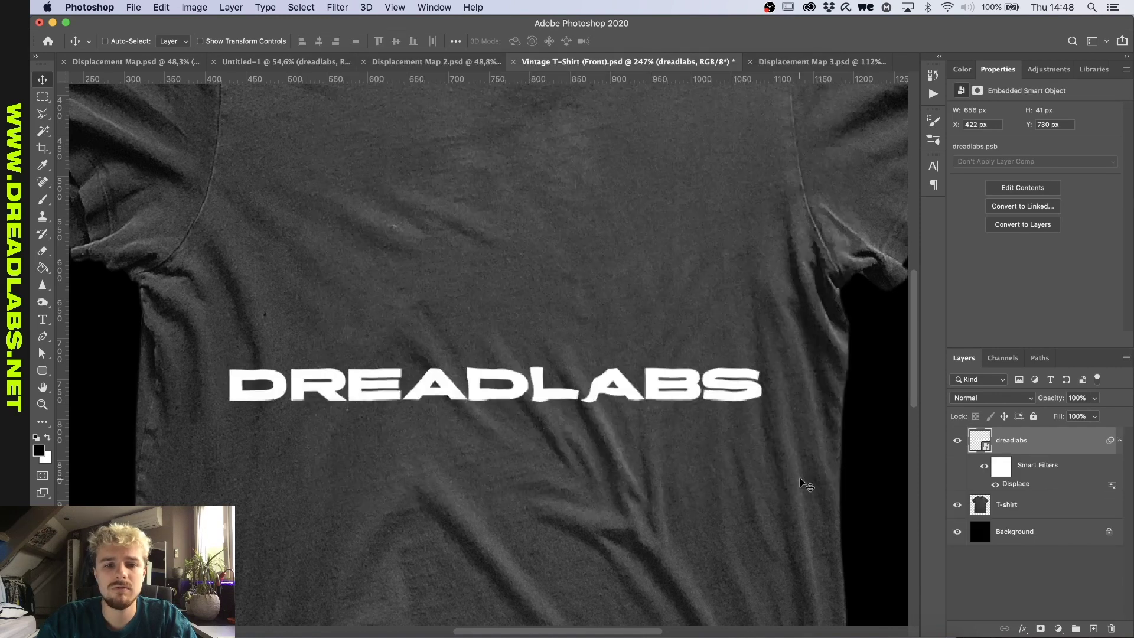
{"action": "scroll", "coordinate": [549, 244], "scroll_direction": "up", "scroll_amount": 5}
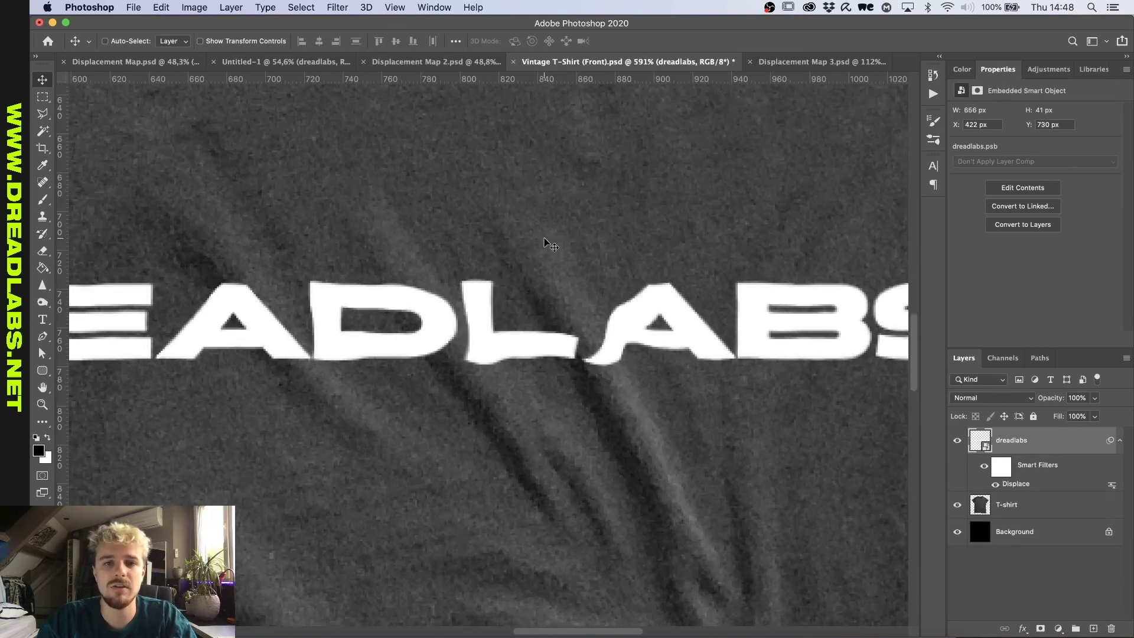
{"action": "scroll", "coordinate": [546, 242], "scroll_direction": "down", "scroll_amount": 2}
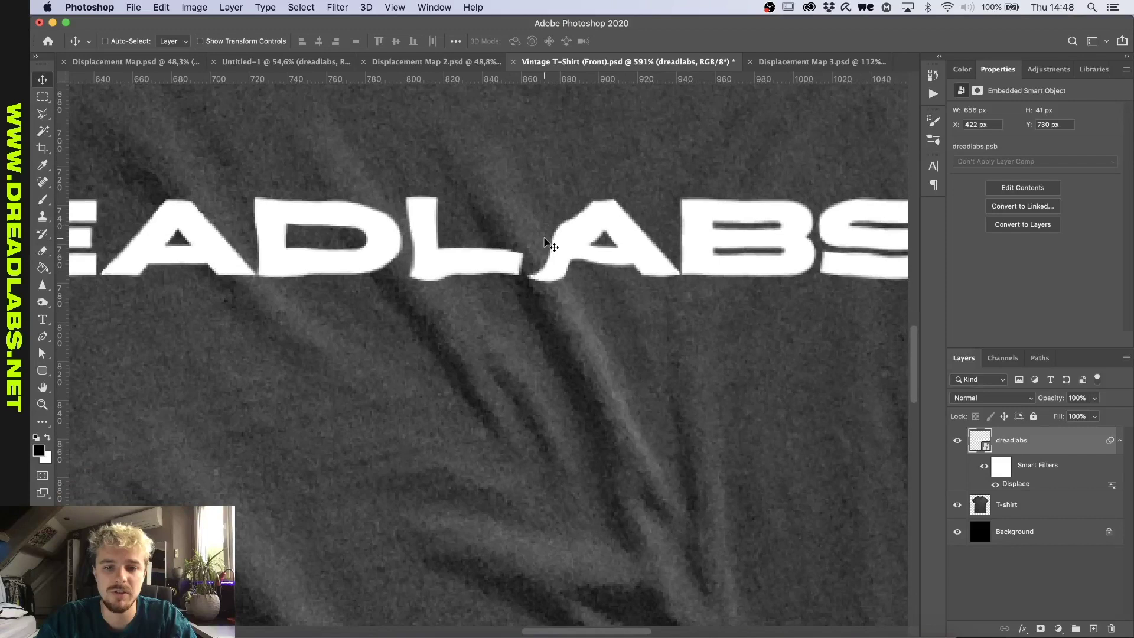
{"action": "scroll", "coordinate": [576, 264], "scroll_direction": "up", "scroll_amount": 2}
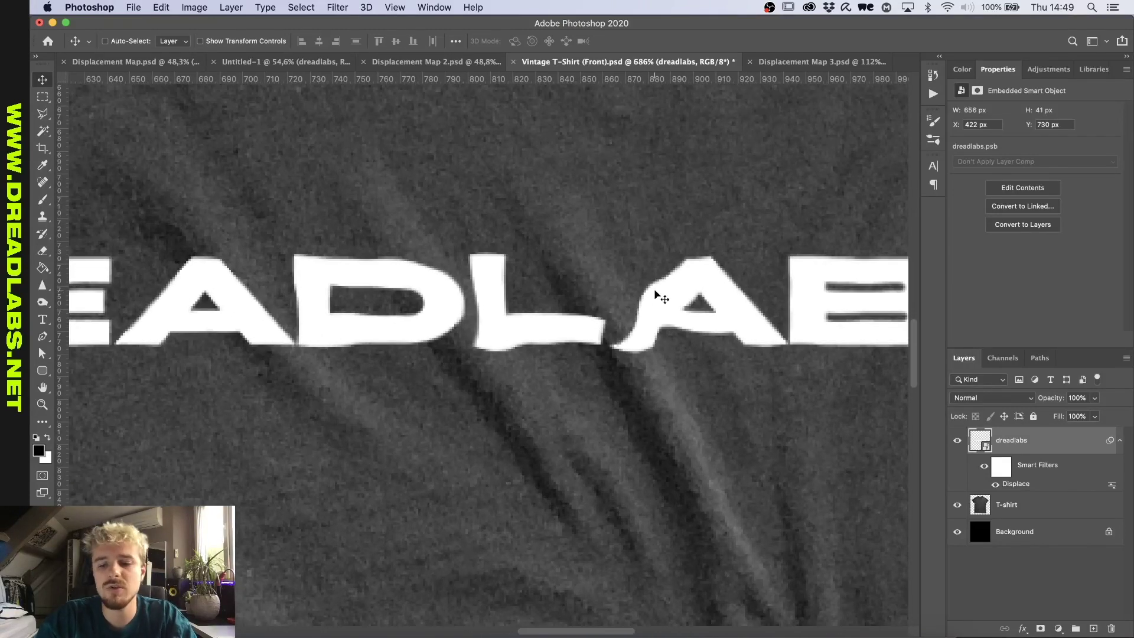
{"action": "scroll", "coordinate": [598, 362], "scroll_direction": "down", "scroll_amount": 3}
{"action": "scroll", "coordinate": [598, 362], "scroll_direction": "up", "scroll_amount": 3}
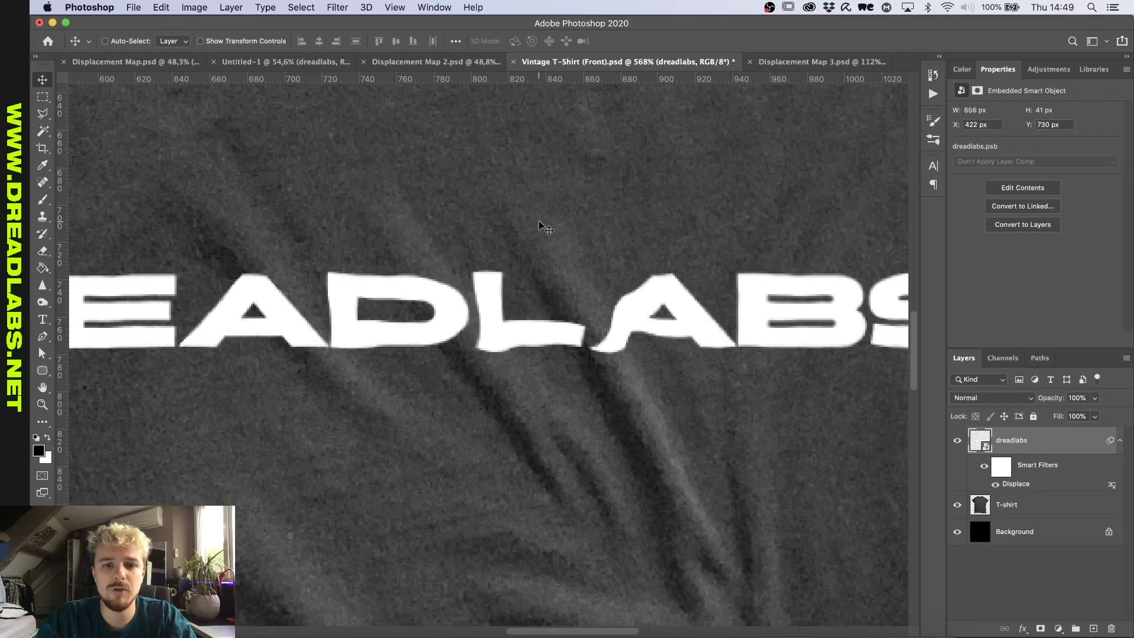
{"action": "scroll", "coordinate": [482, 274], "scroll_direction": "up", "scroll_amount": 1}
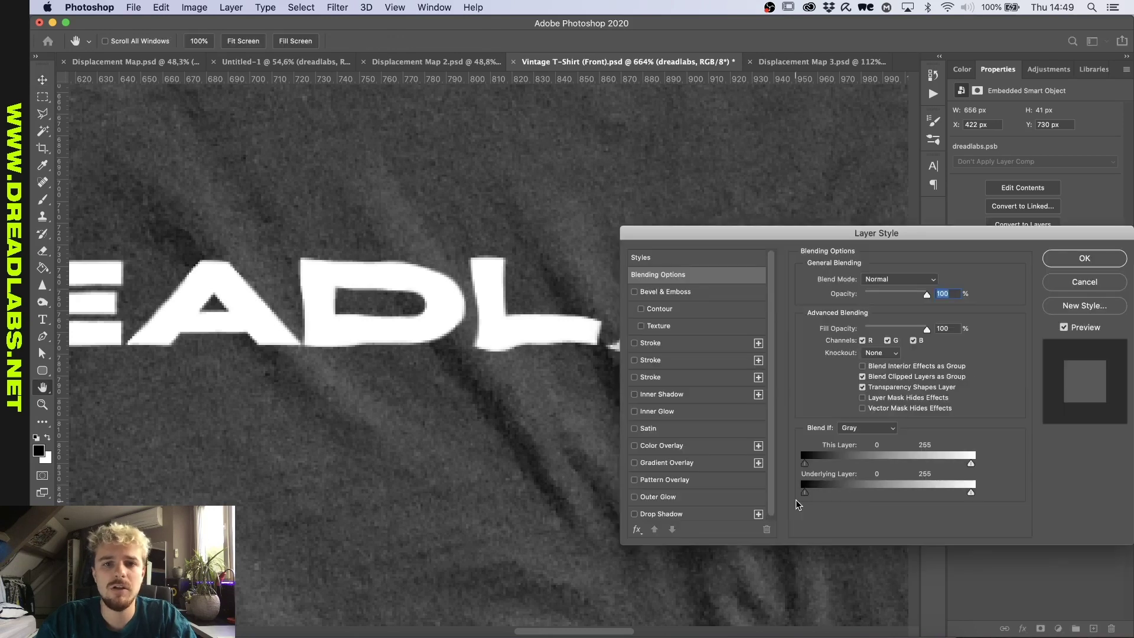
Split the Underlying Layer black Blend If slider to 0/92 so fabric shows through the logo
{"action": "left_click_drag", "start_coordinate": [807, 495], "coordinate": [863, 501]}
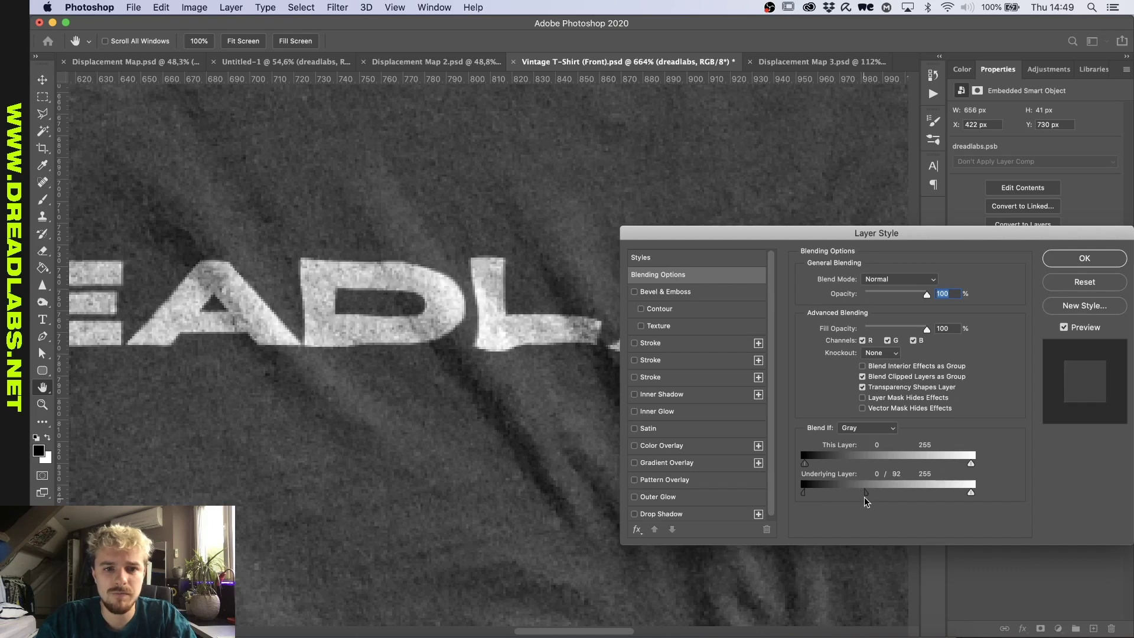
{"action": "left_click", "coordinate": [1057, 257]}
{"action": "scroll", "coordinate": [620, 356], "scroll_direction": "down", "scroll_amount": 10}
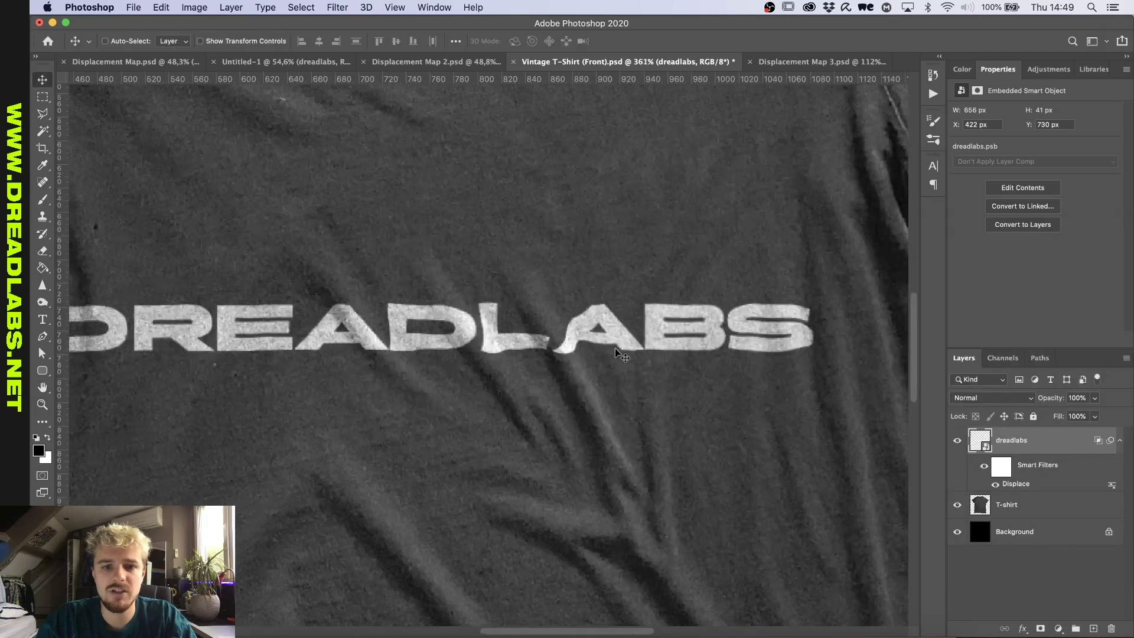
{"action": "scroll", "coordinate": [620, 356], "scroll_direction": "up", "scroll_amount": 3}
{"action": "scroll", "coordinate": [414, 378], "scroll_direction": "down", "scroll_amount": 5}
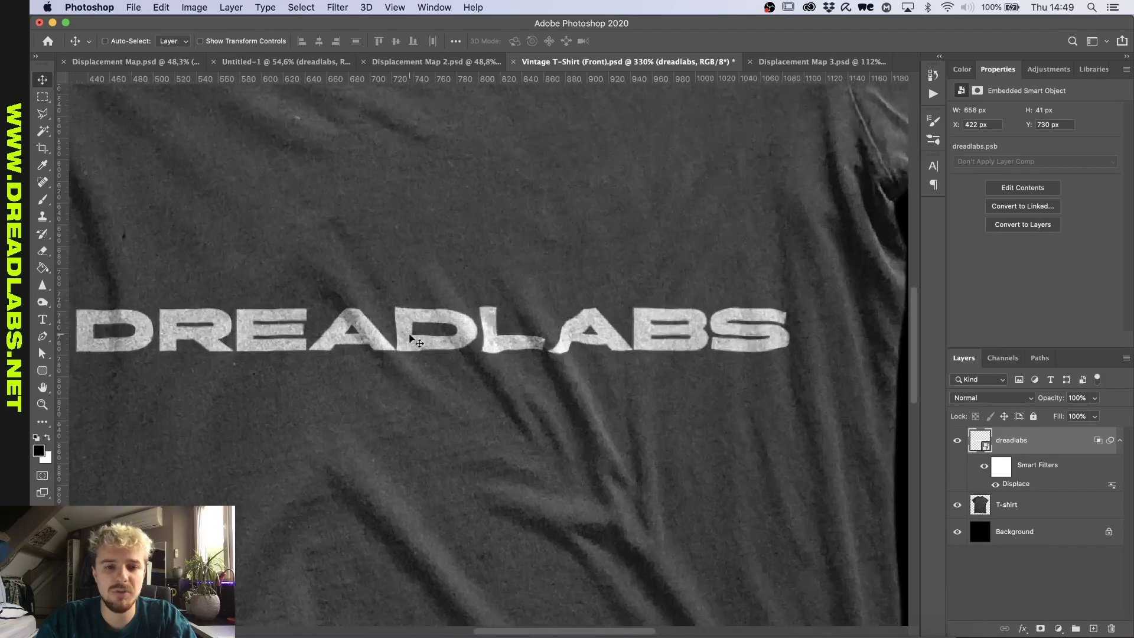